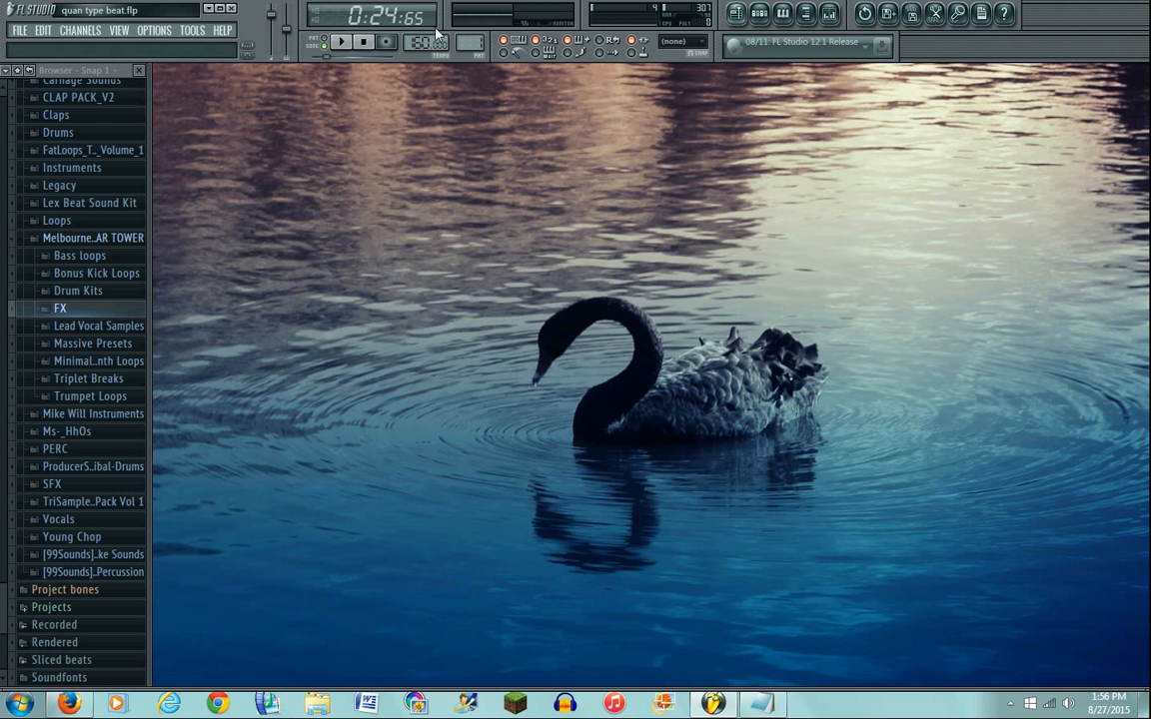
Step: Play a few seconds of the iHeart Memphis Hit The Quan Dance video in Firefox and return to FL Studio
left_click(362, 45)
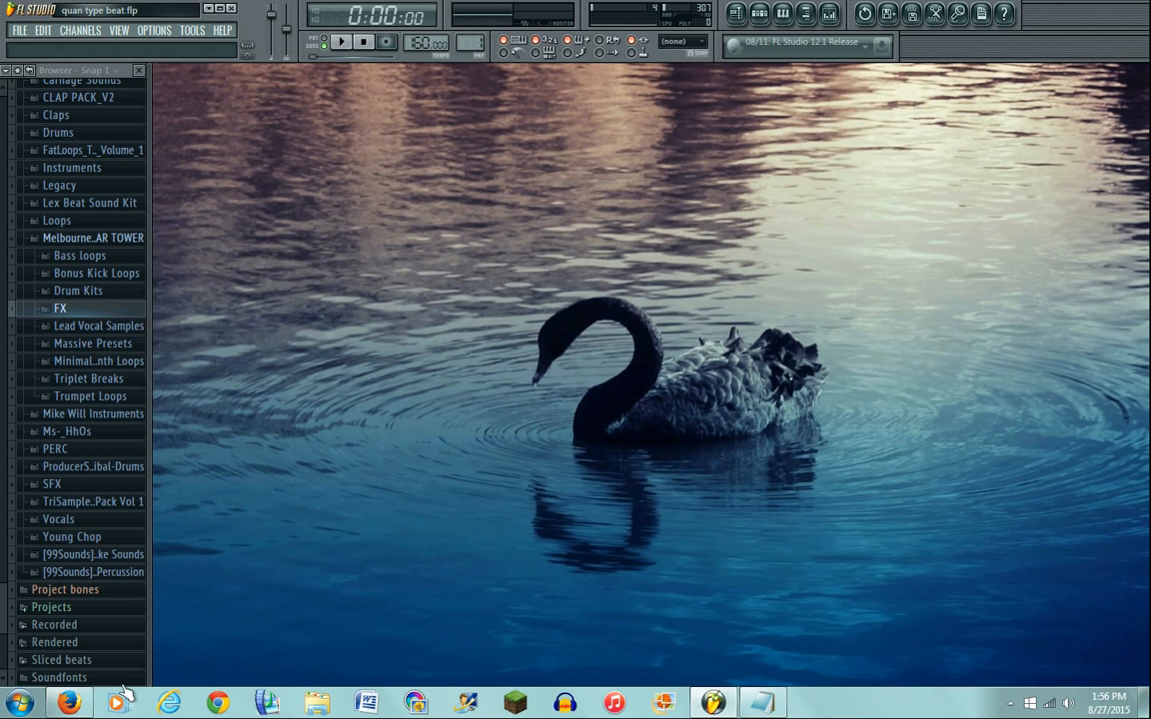
left_click(68, 703)
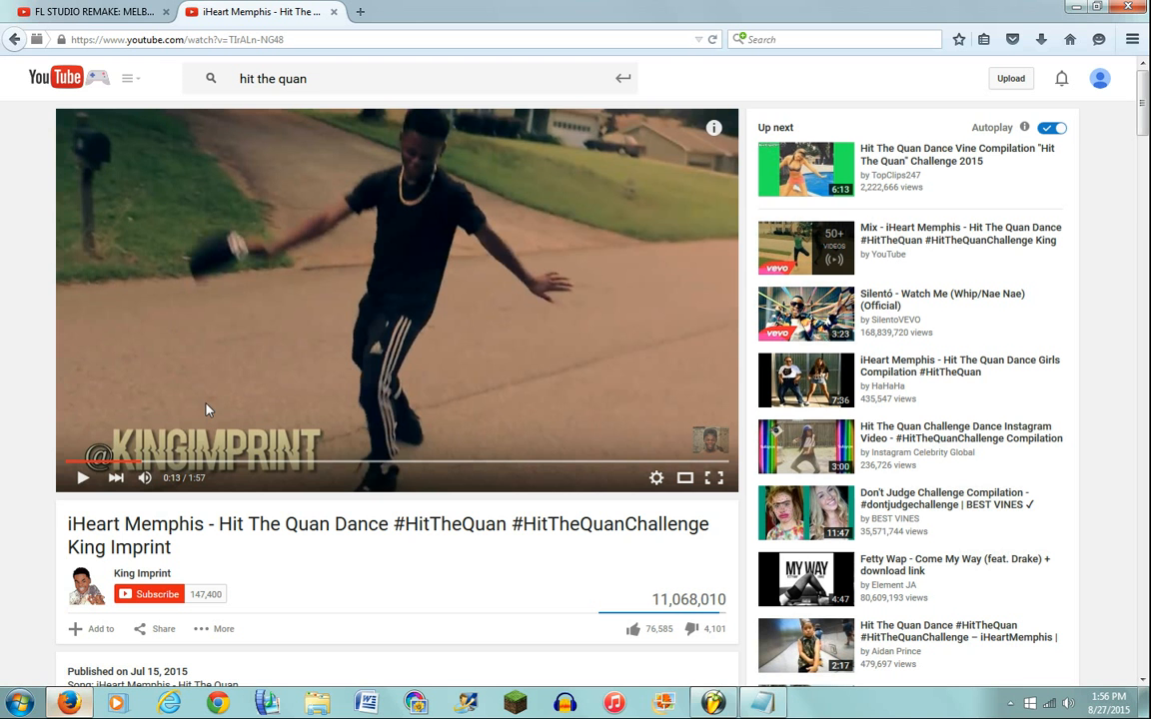
left_click(84, 478)
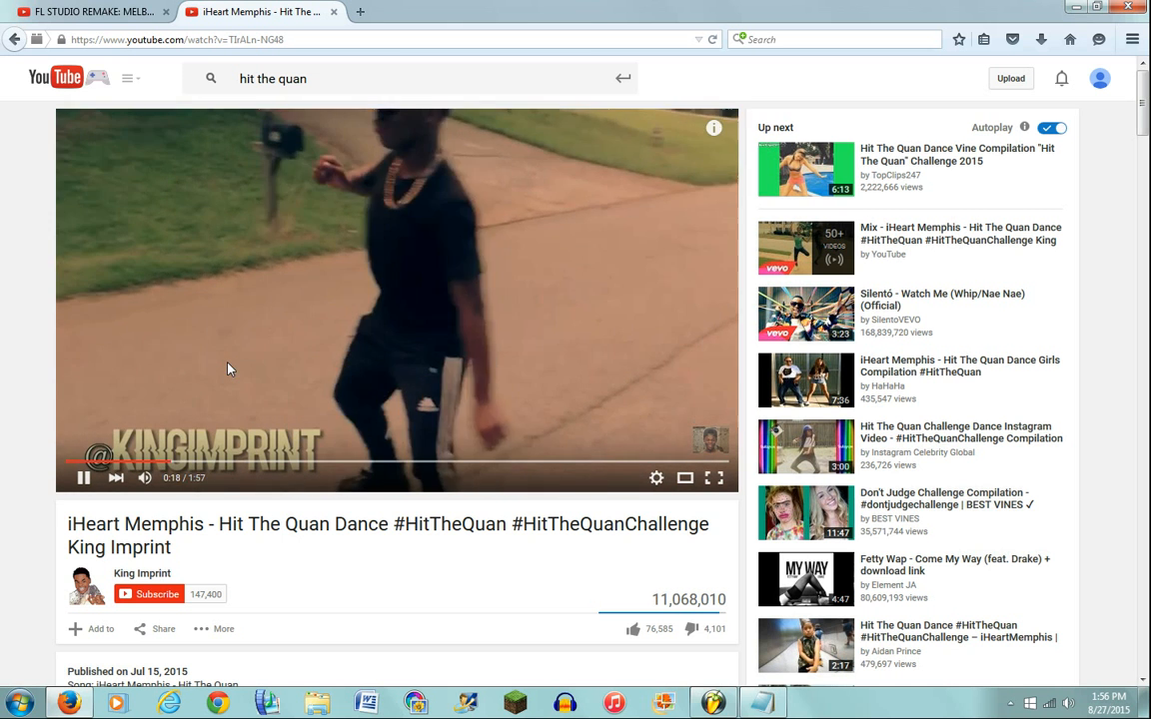
left_click(228, 370)
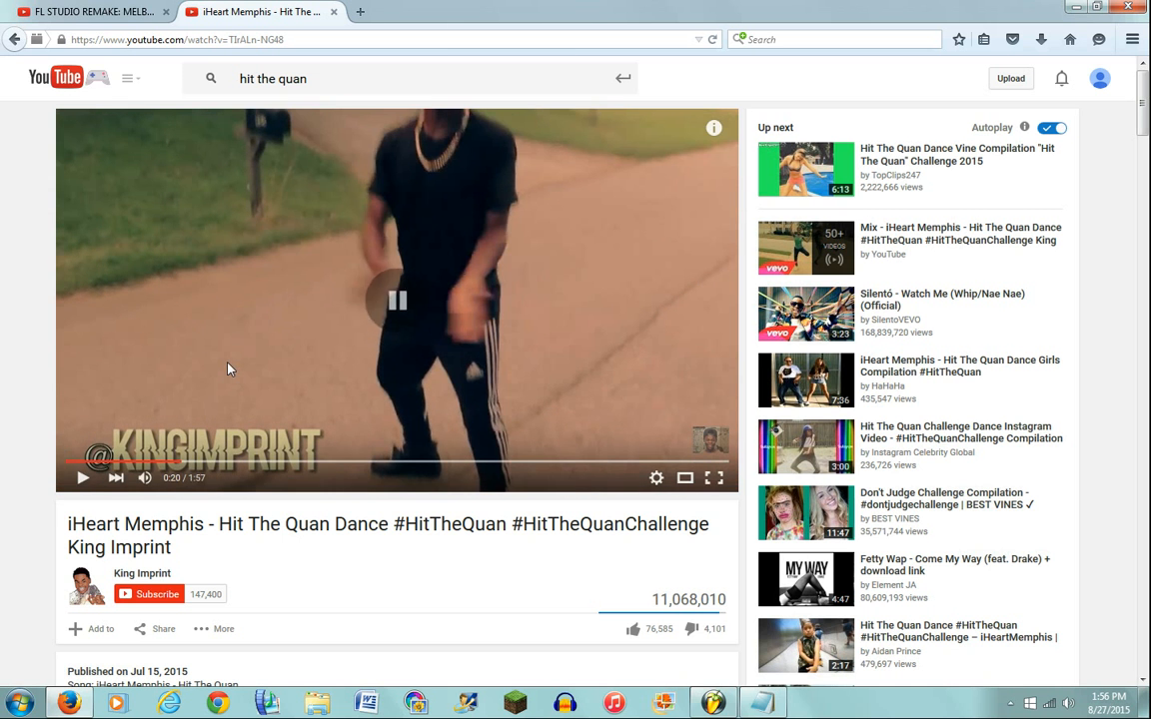
left_click(714, 704)
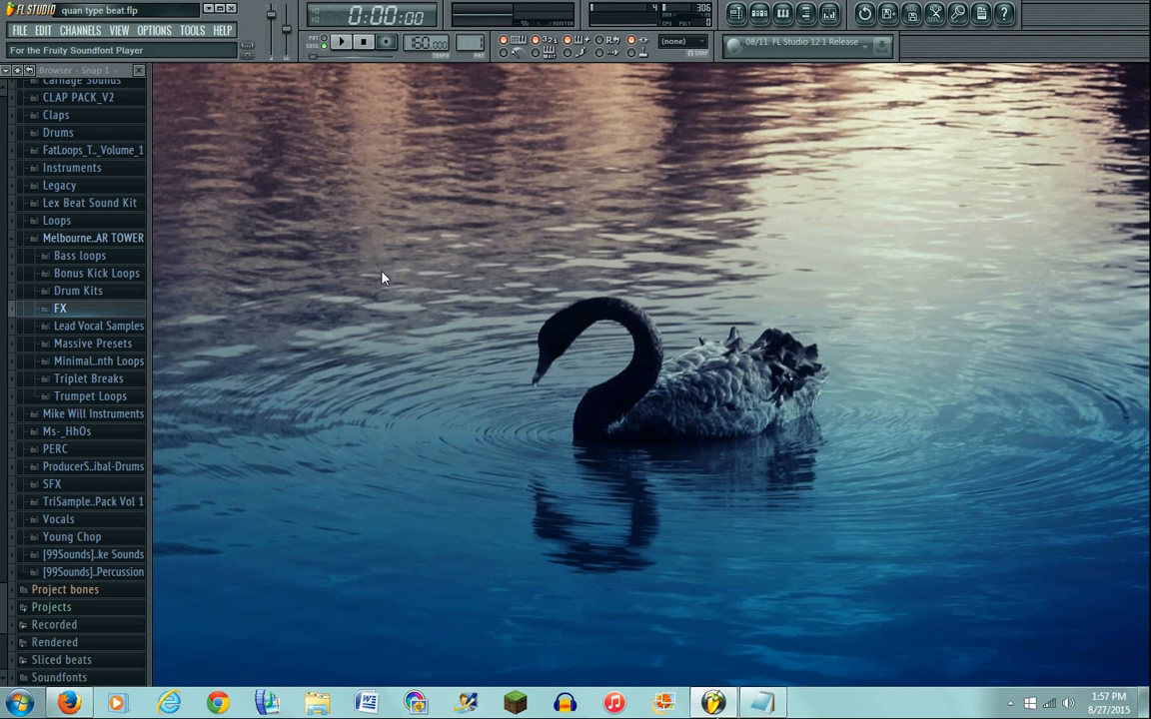
Step: Check the project's tempo options and view the full beat arrangement in the playlist
right_click(431, 44)
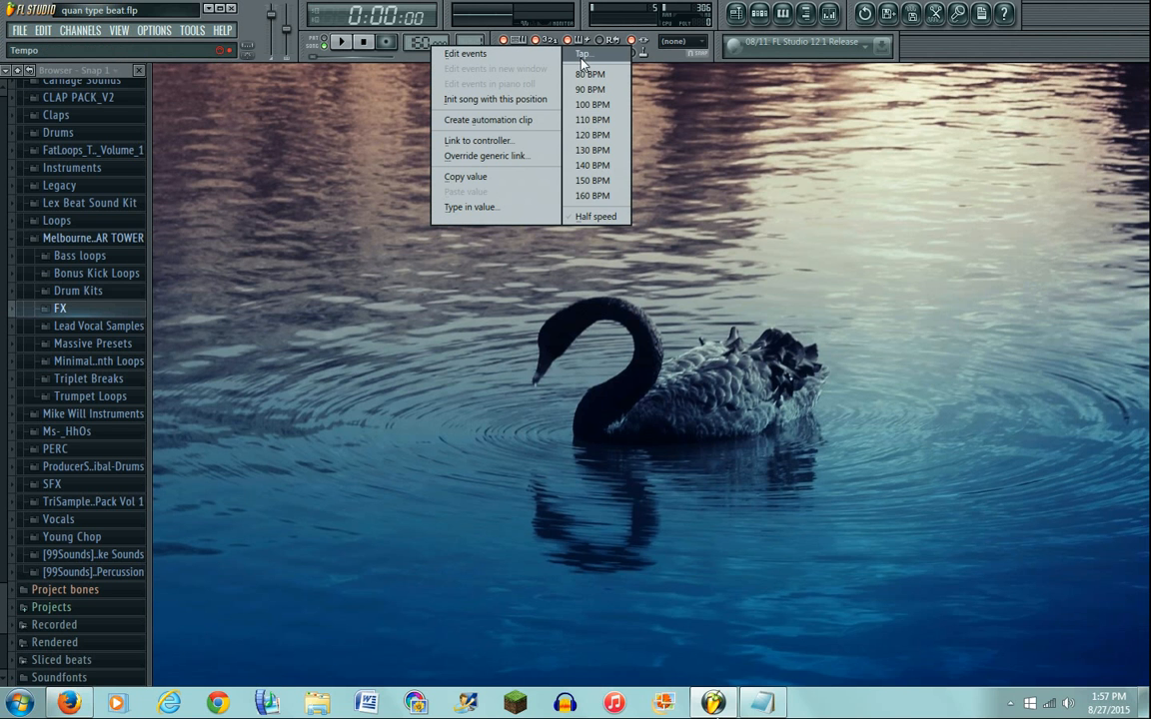
left_click(372, 201)
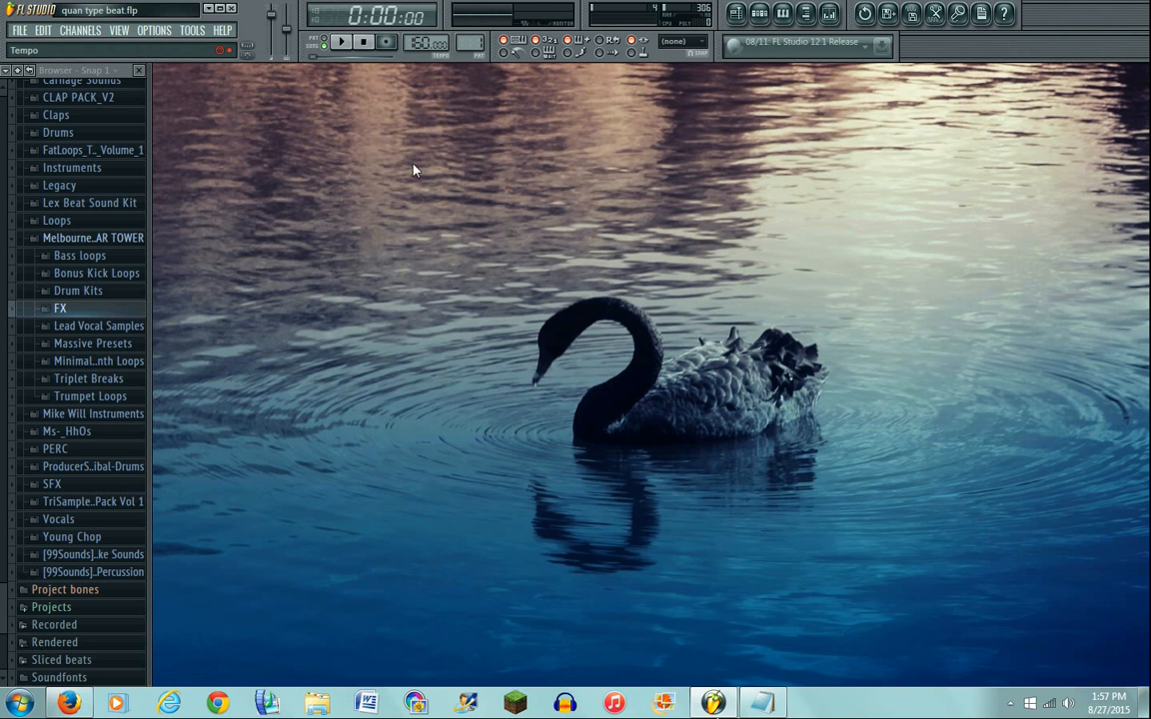
left_click(737, 14)
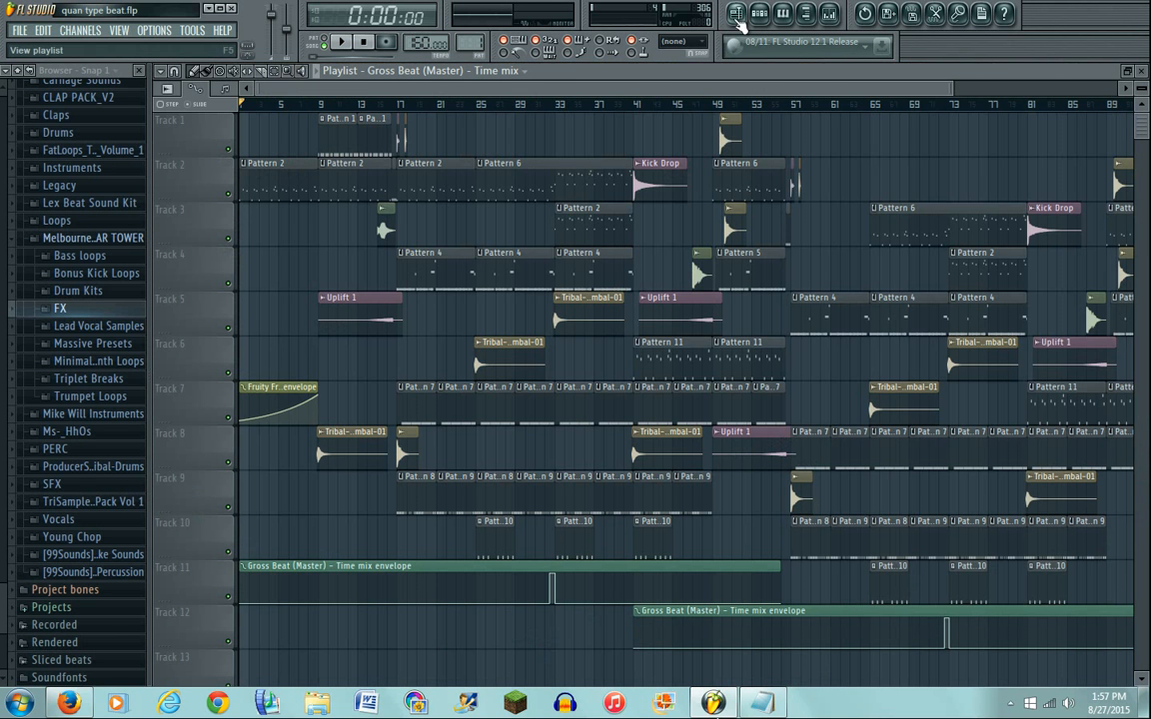
left_click_drag(870, 86, 969, 84)
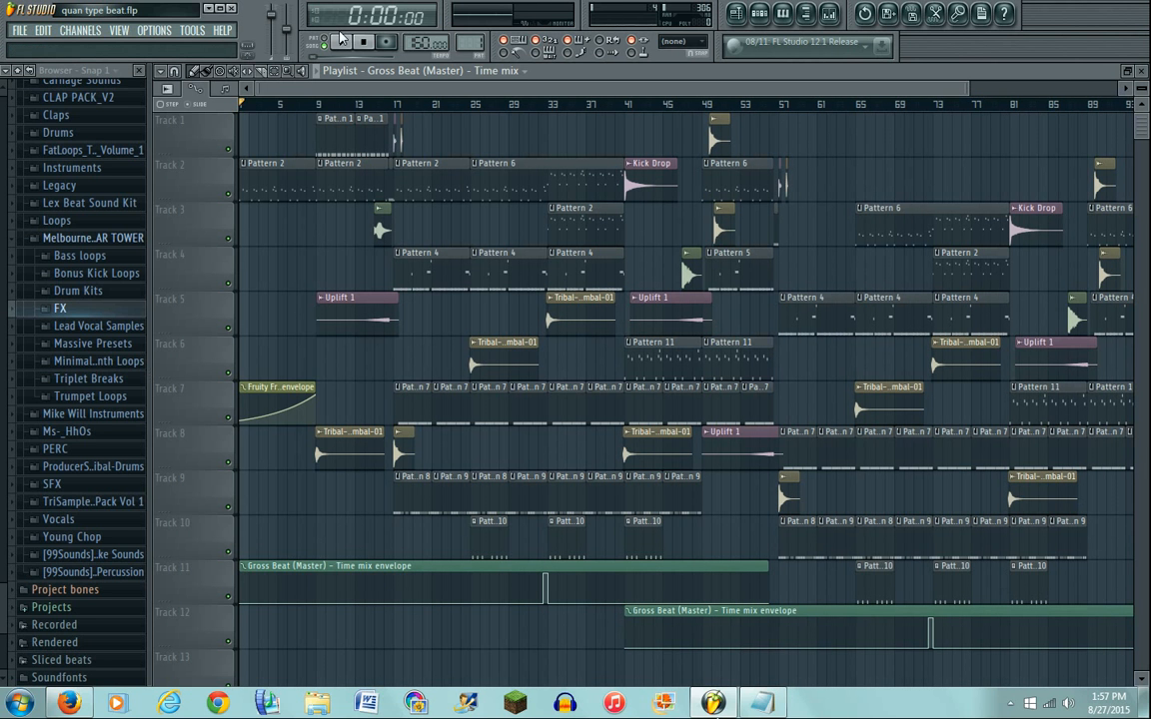
Step: Switch playback to pattern mode and open the channel settings of the click-tongue Part_1 sample in Pattern 1
left_click(326, 42)
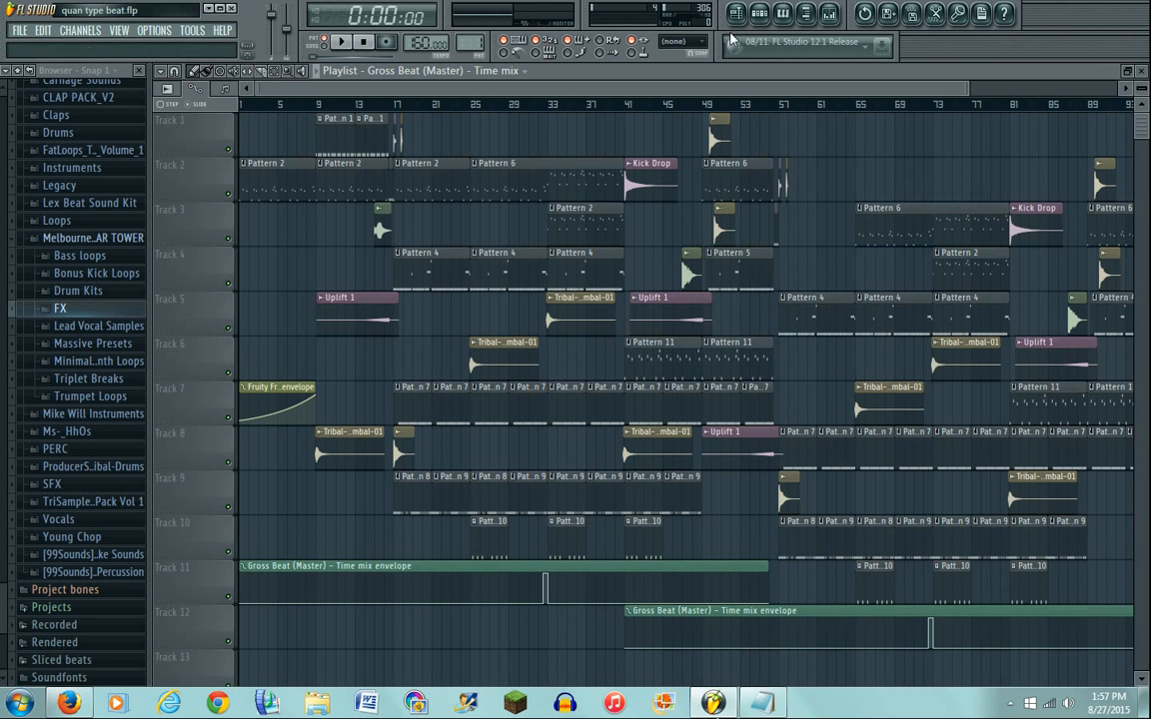
left_click(760, 16)
left_click_drag(639, 271, 649, 129)
left_click(242, 210)
left_click_drag(511, 272, 552, 295)
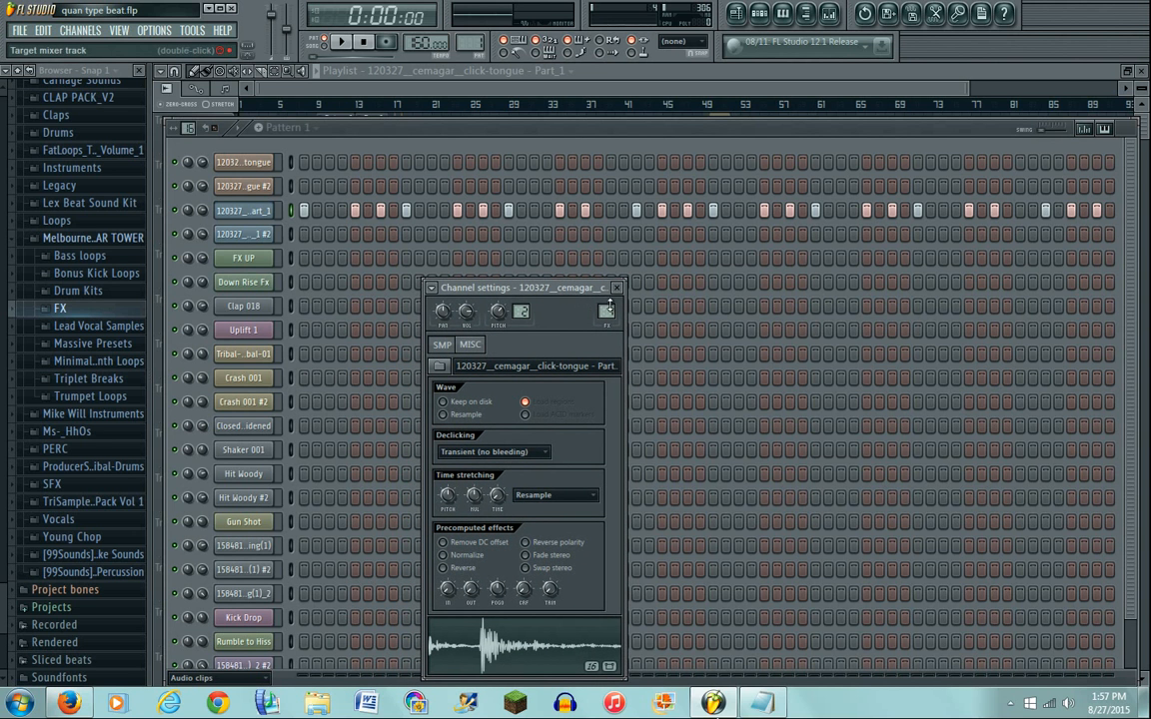
Step: Show the effects on mixer track Insert 1 and audition Pattern 1
left_click(831, 15)
left_click_drag(950, 296, 962, 291)
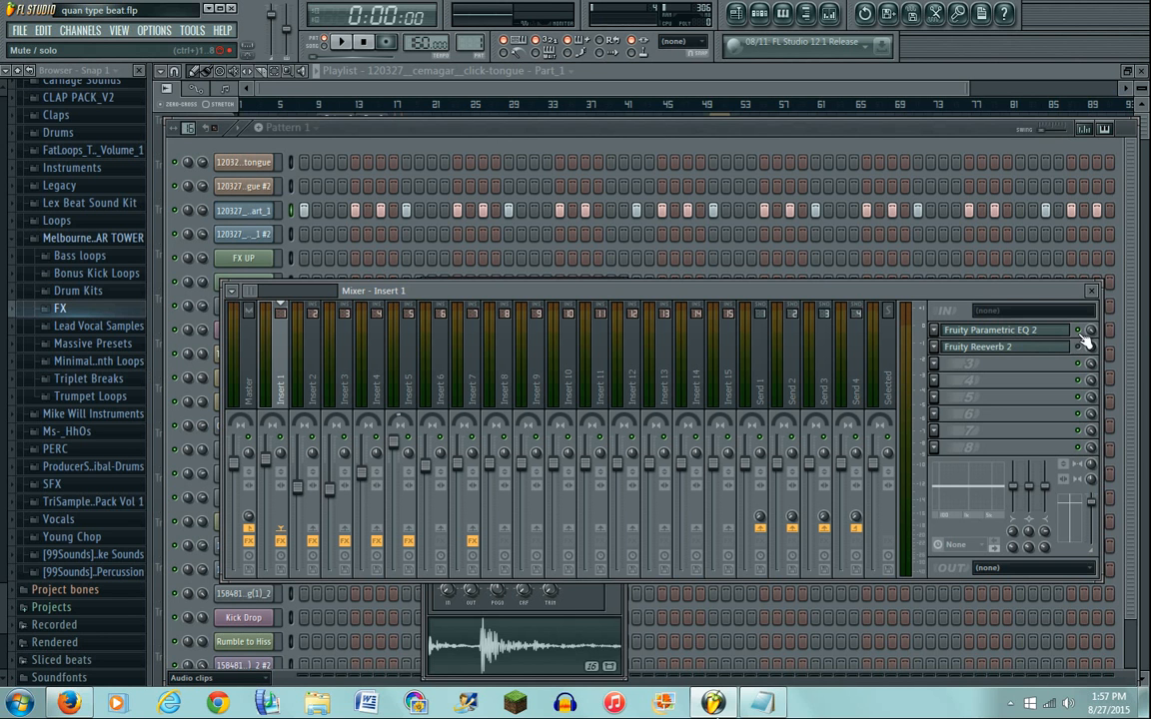
left_click(340, 42)
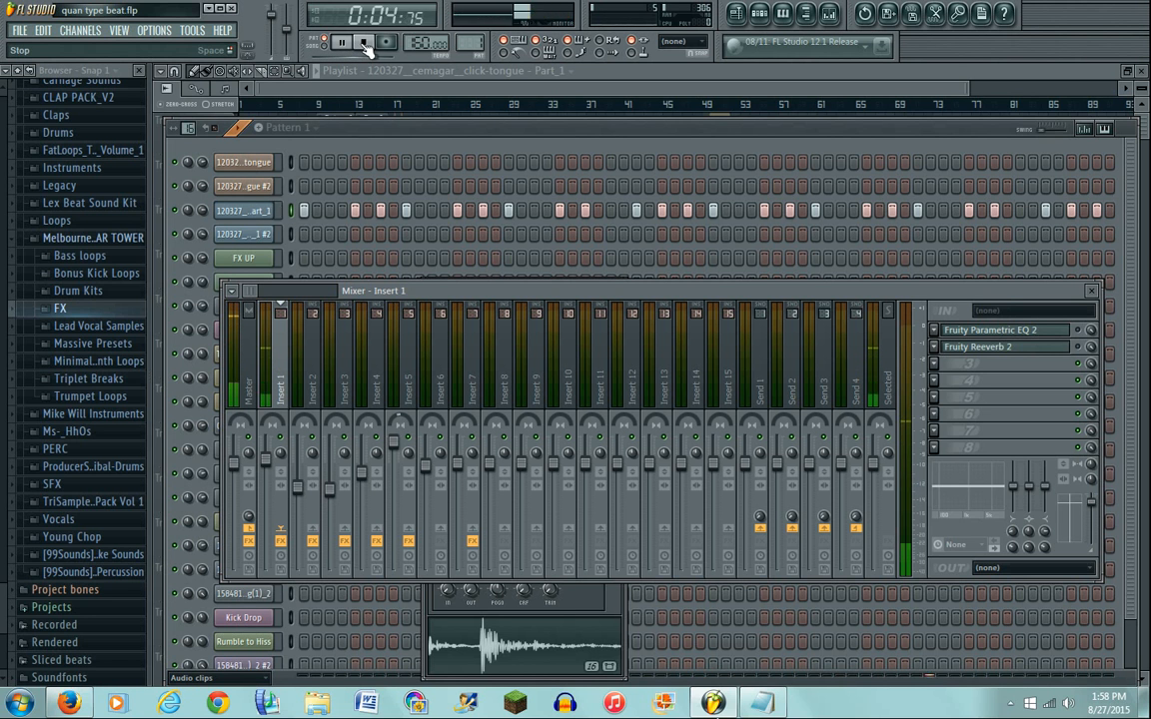
left_click(366, 45)
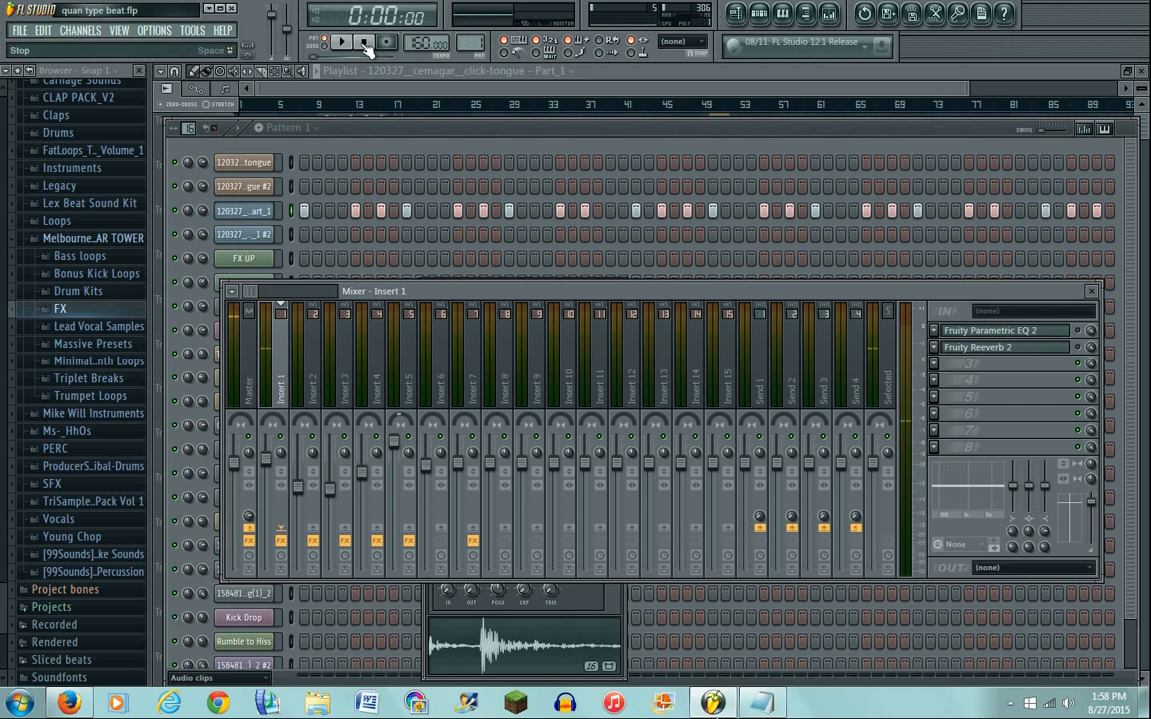
Step: Examine the Fruity Parametric EQ 2 and Fruity Reeverb 2 settings on Insert 1, and replay Pattern 1
left_click(1059, 332)
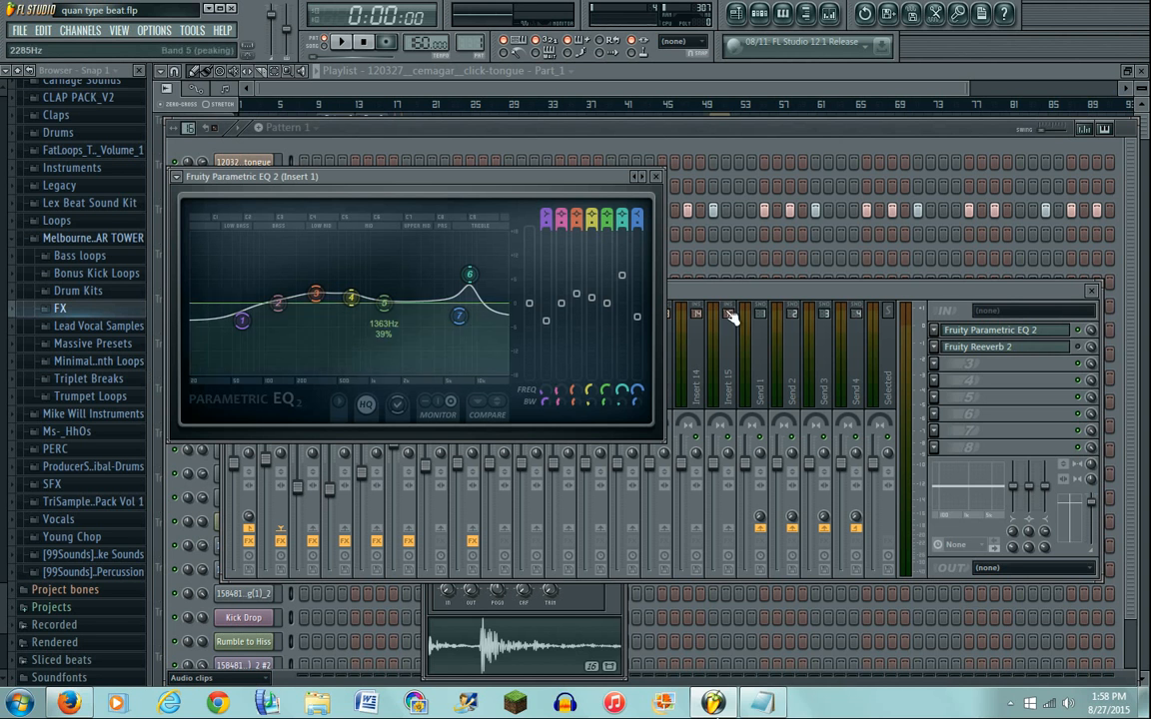
left_click(1061, 348)
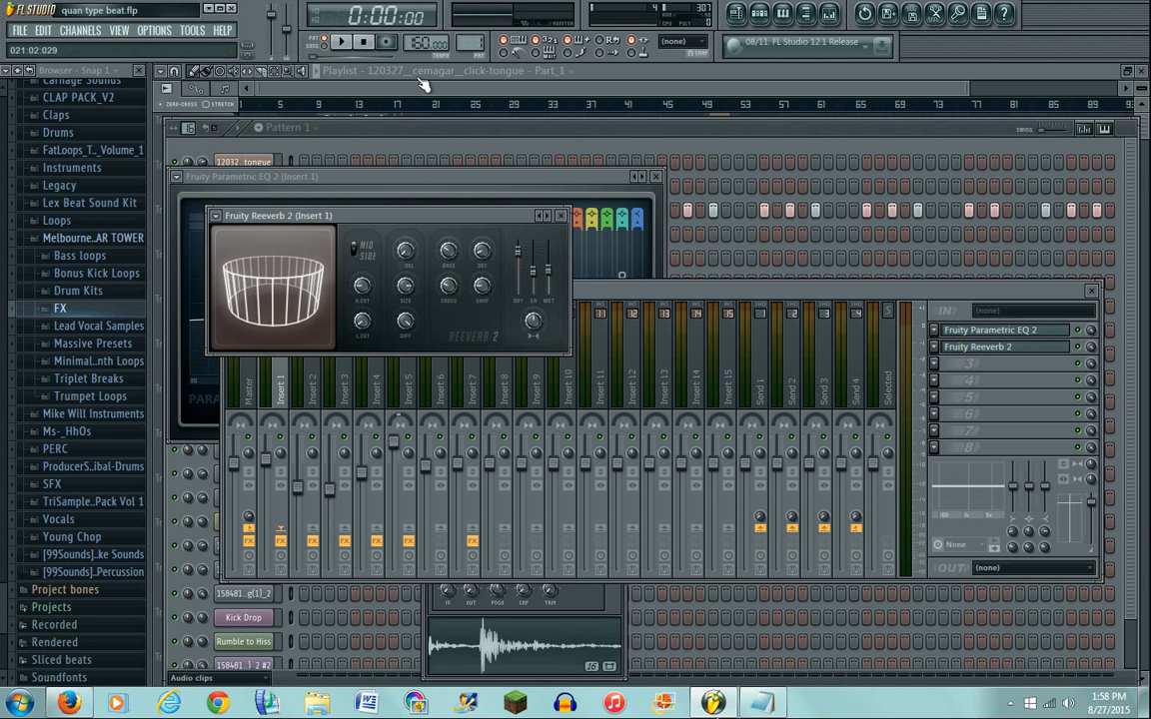
left_click(340, 41)
left_click(378, 130)
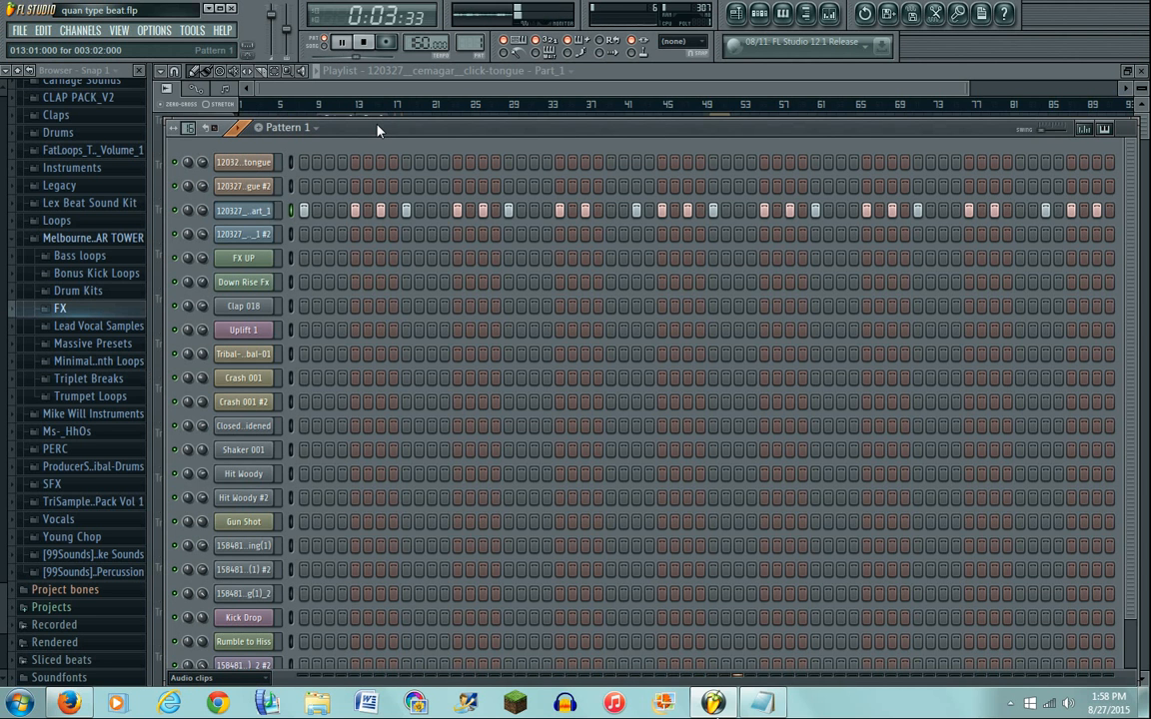
left_click(365, 44)
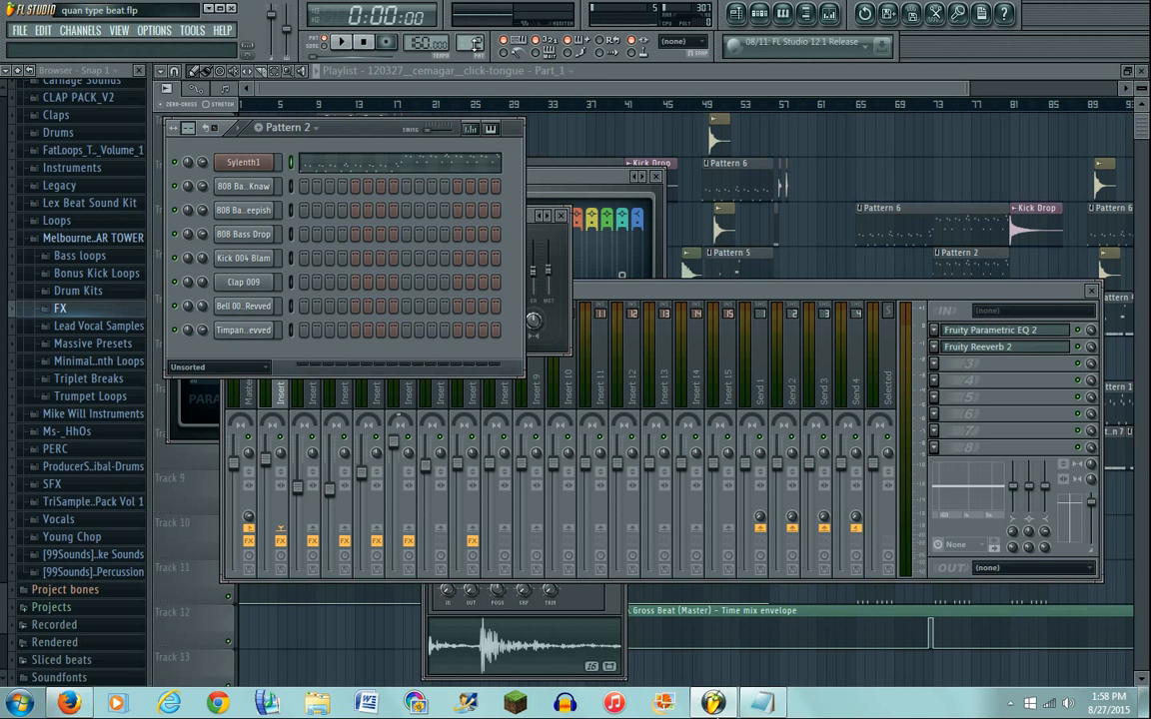
Step: Switch to Pattern 2, show its Sylenth1 synth, and start playing the pattern
left_click(476, 43)
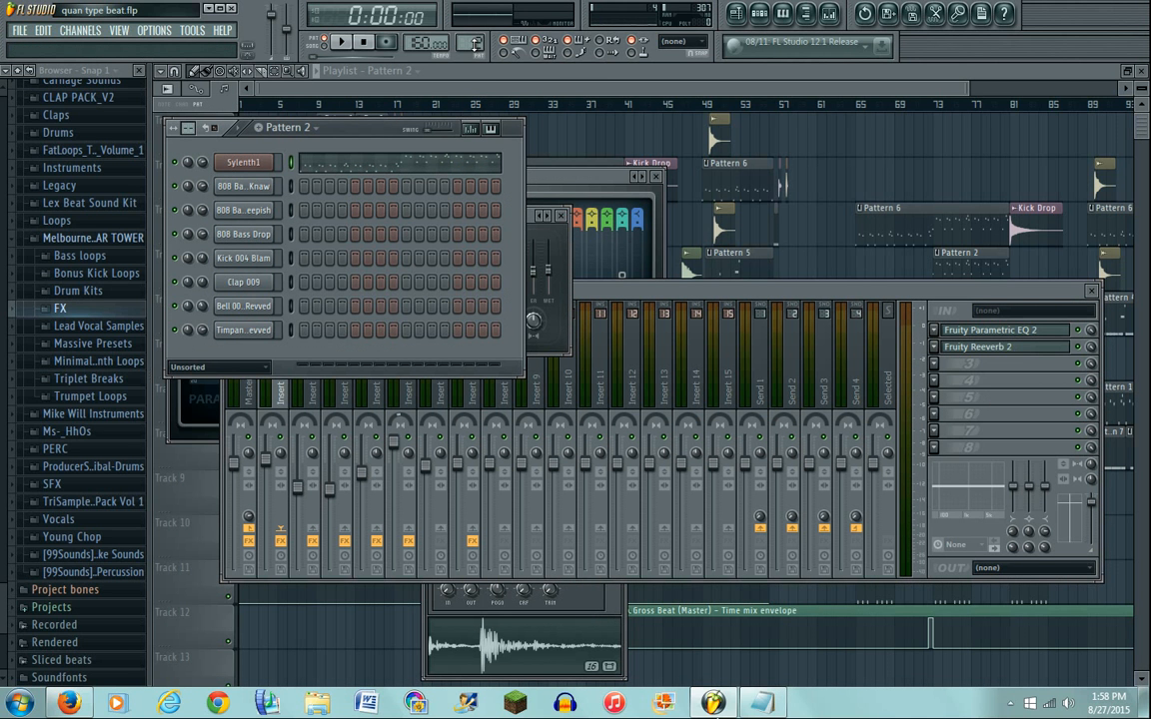
left_click(247, 163)
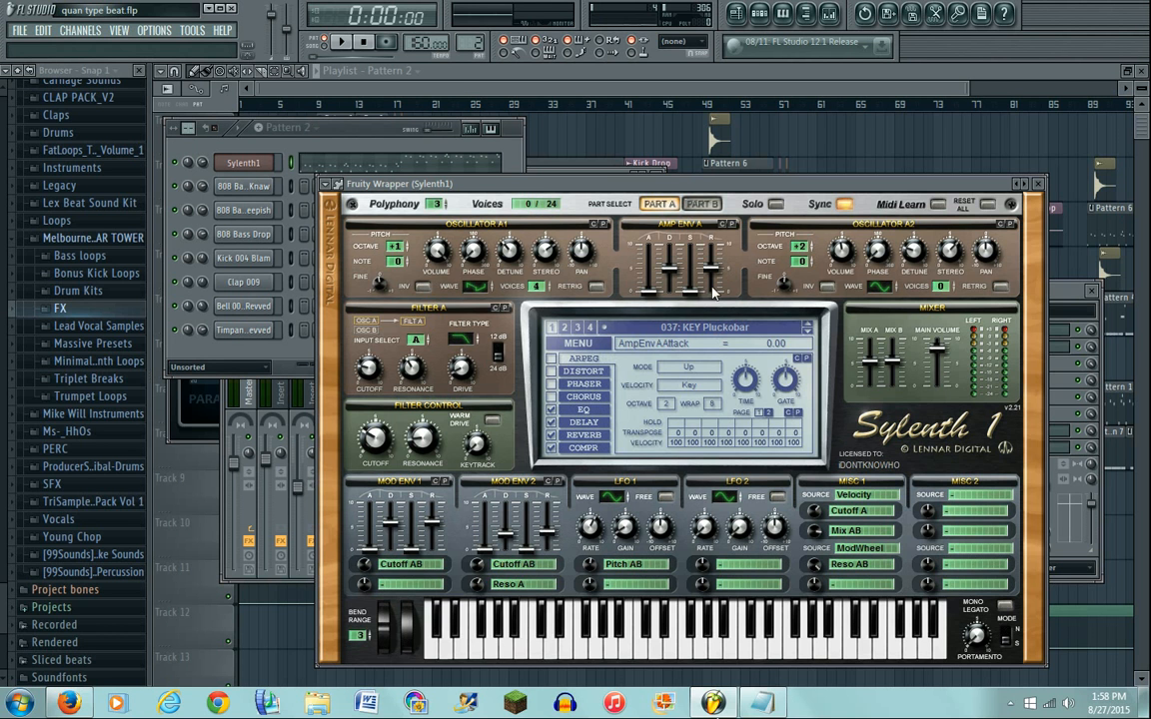
left_click(304, 139)
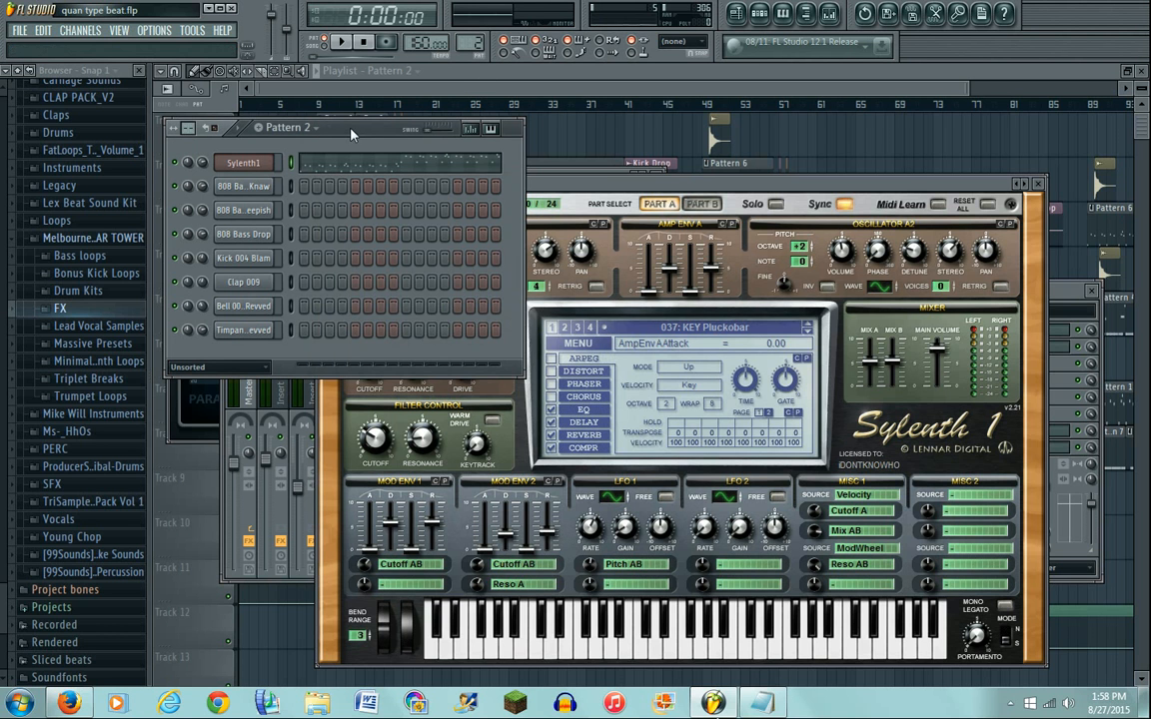
left_click(343, 42)
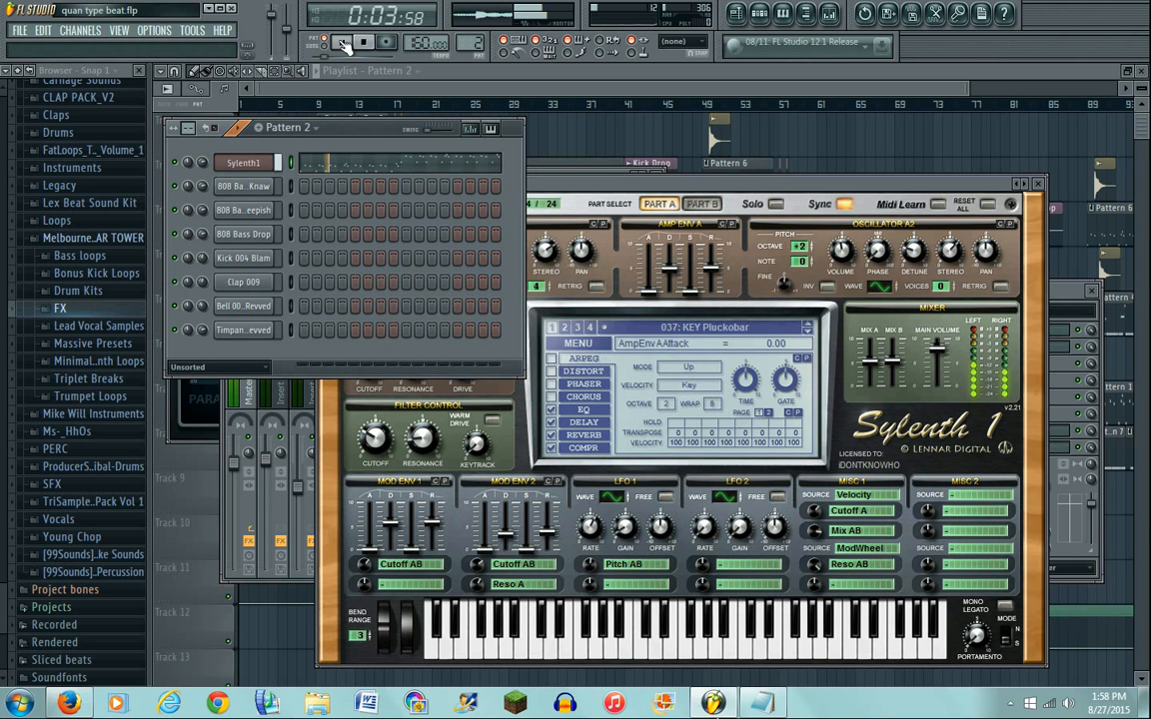
Step: Examine the whole Sylenth1 melody of Pattern 2 in the piano roll during playback, and stop playback
left_click(352, 164)
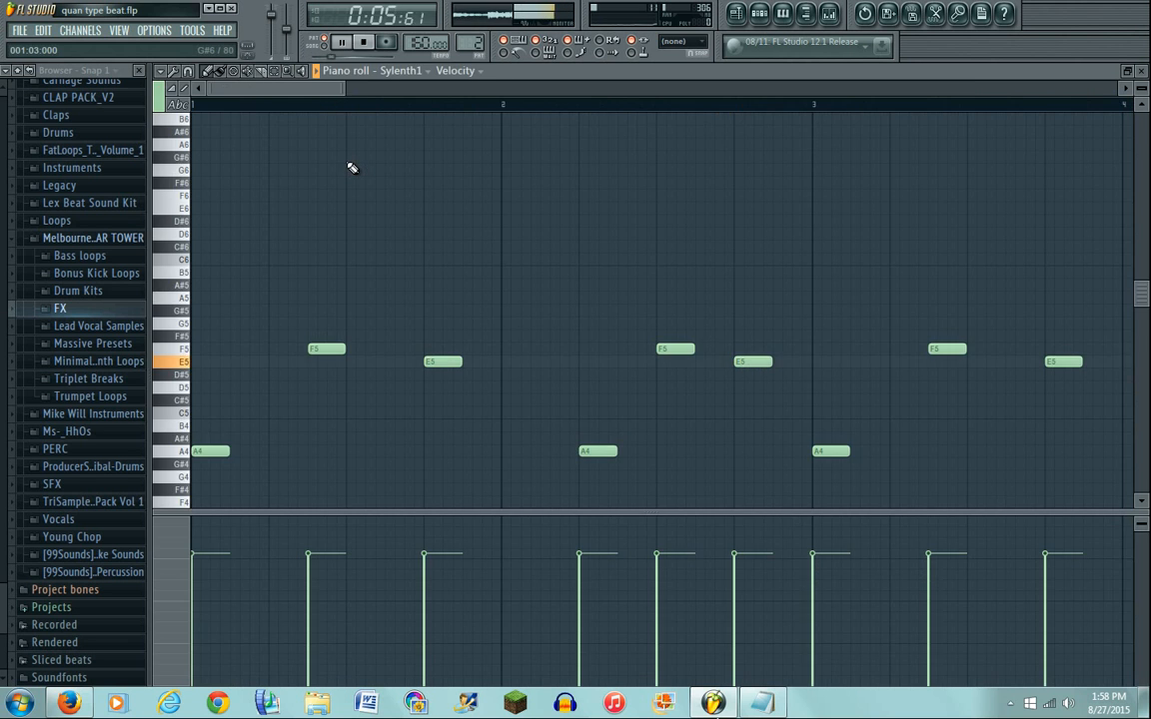
scroll(351, 174, "down", 3)
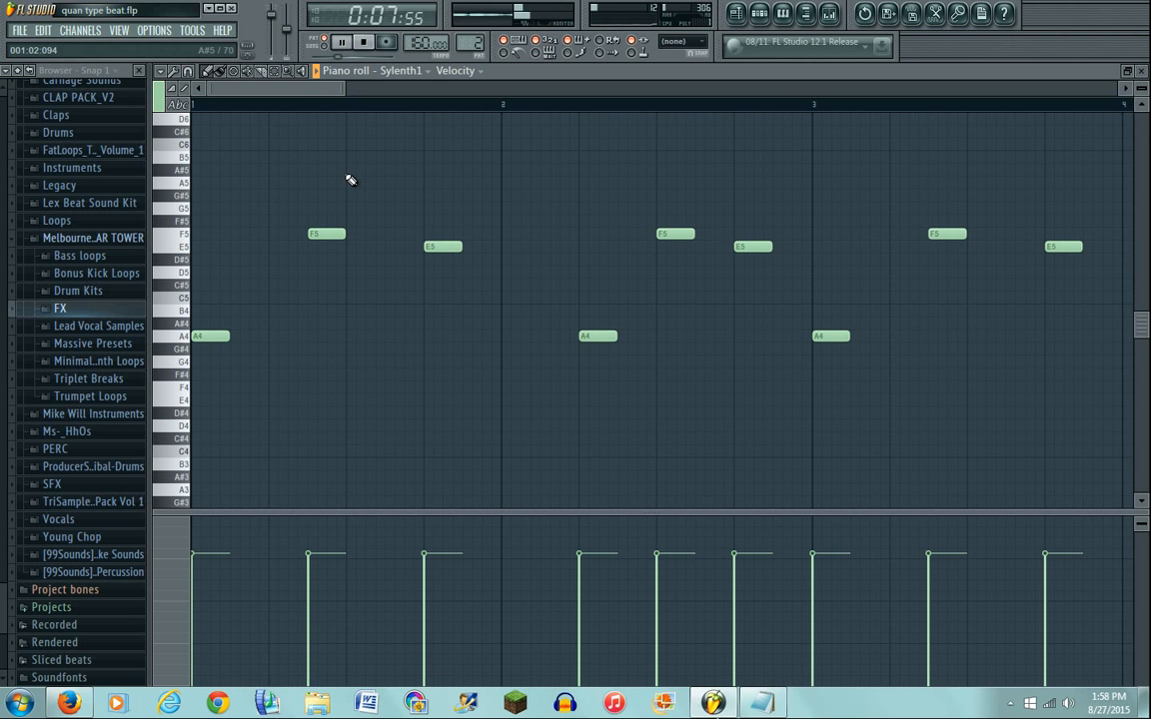
left_click_drag(346, 88, 958, 125)
scroll(939, 210, "up", 6)
scroll(930, 231, "down", 2)
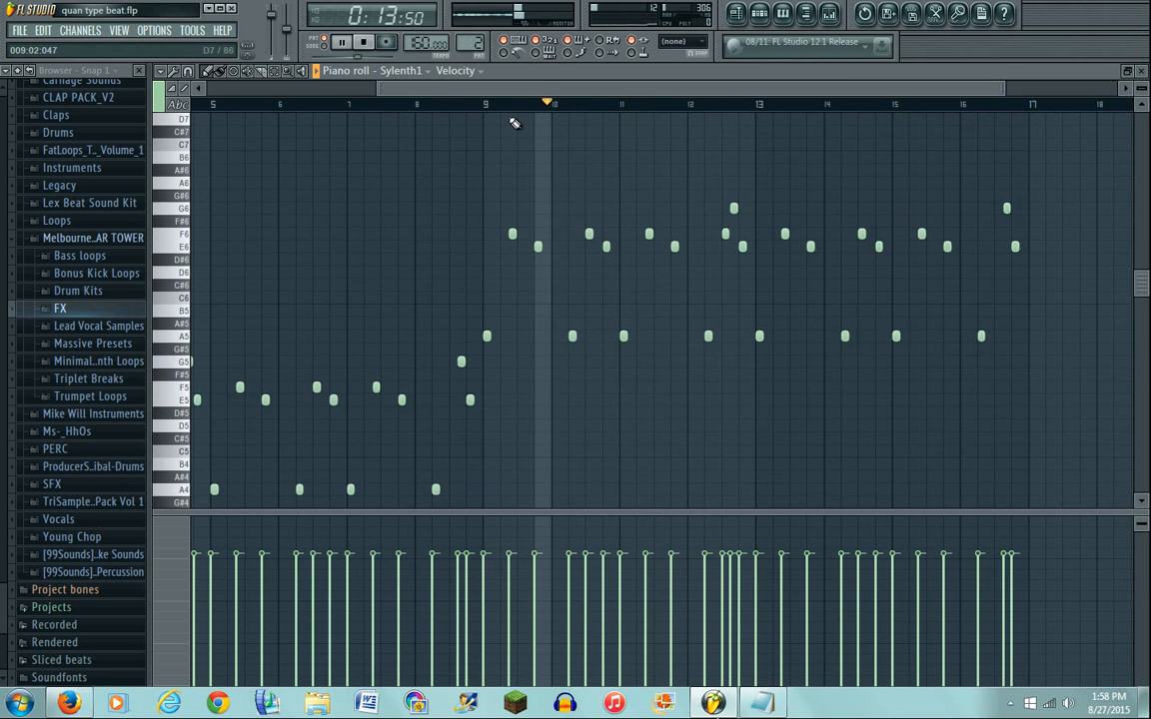
scroll(512, 123, "down", 4)
left_click(366, 42)
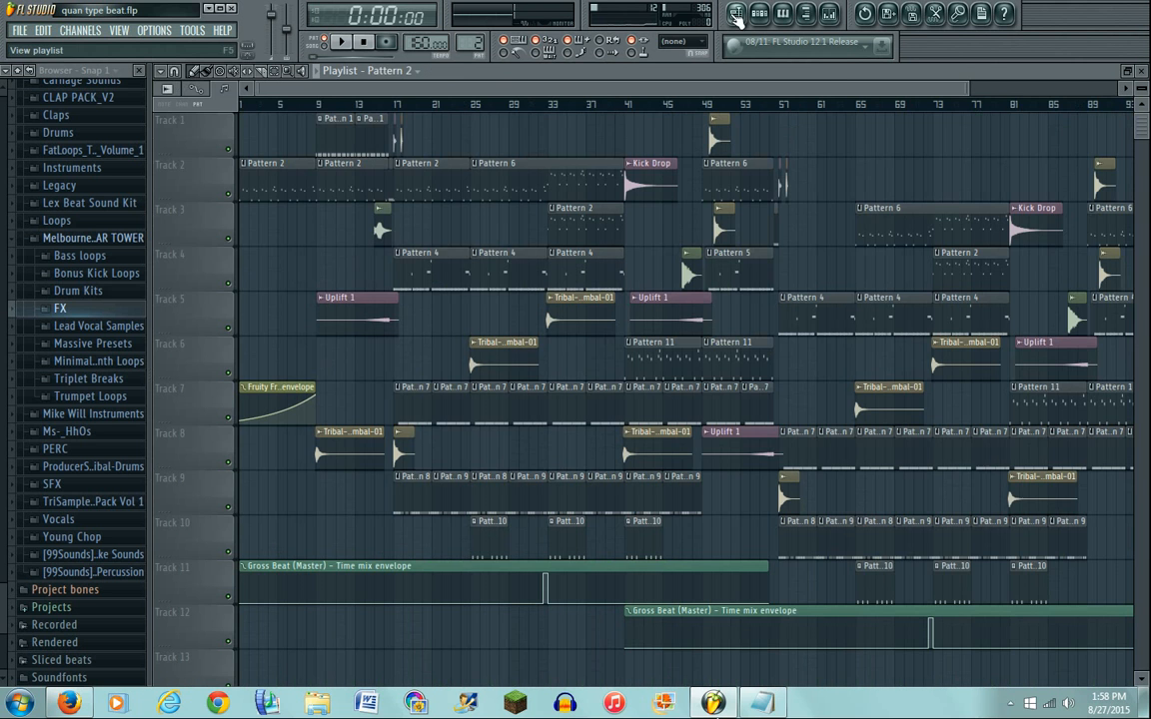
Step: Return to Pattern 2's channel list and reopen the Sylenth1 window, placing it clear of the channel names
left_click(739, 14)
key("F6")
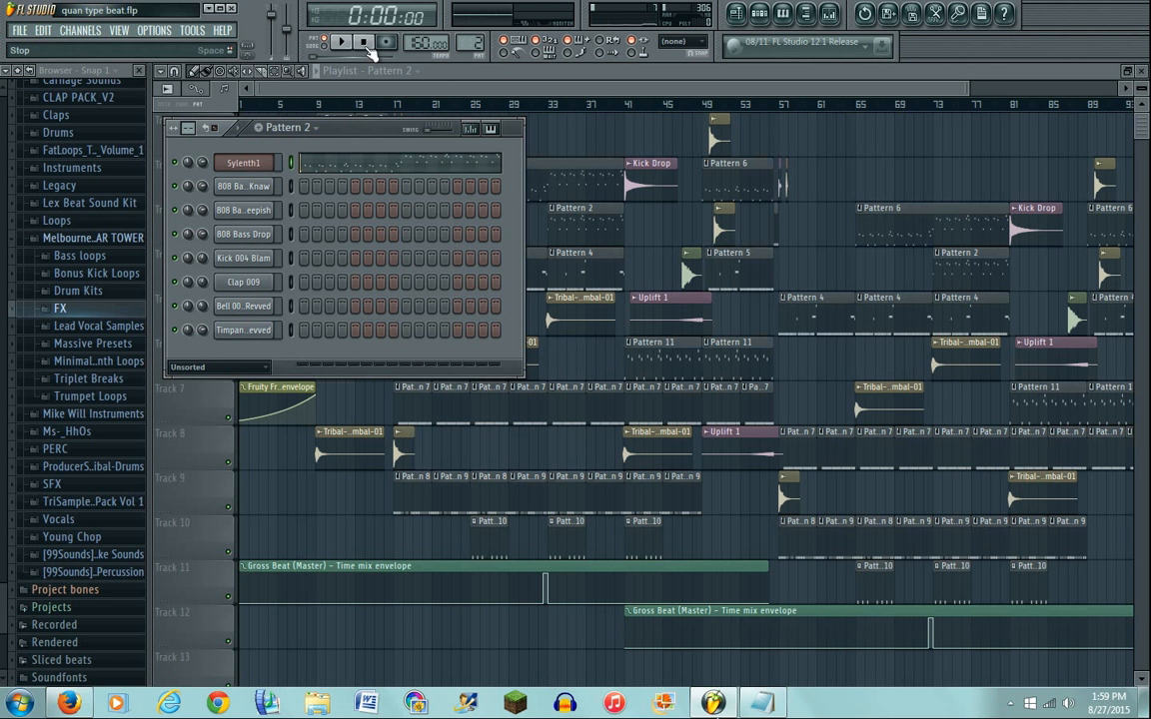
left_click(243, 162)
left_click_drag(463, 197, 546, 199)
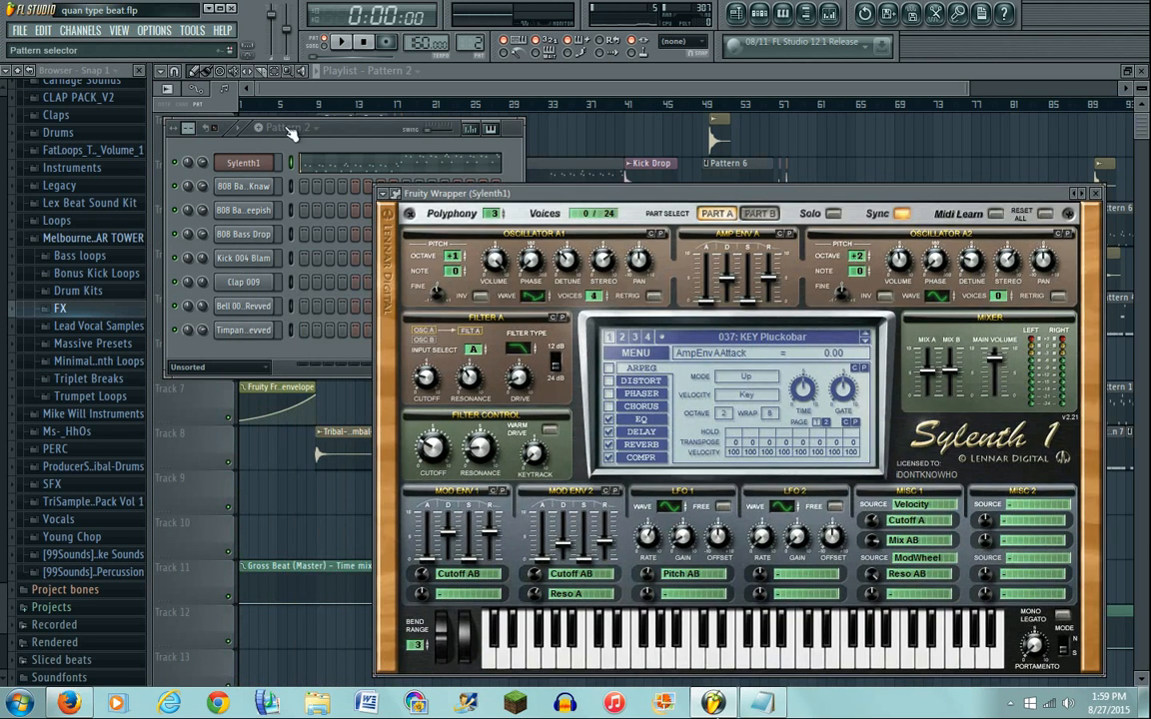
Step: Switch to Pattern 3, show the Clap 018 channel settings, and briefly audition the pattern
left_click_drag(470, 43, 469, 35)
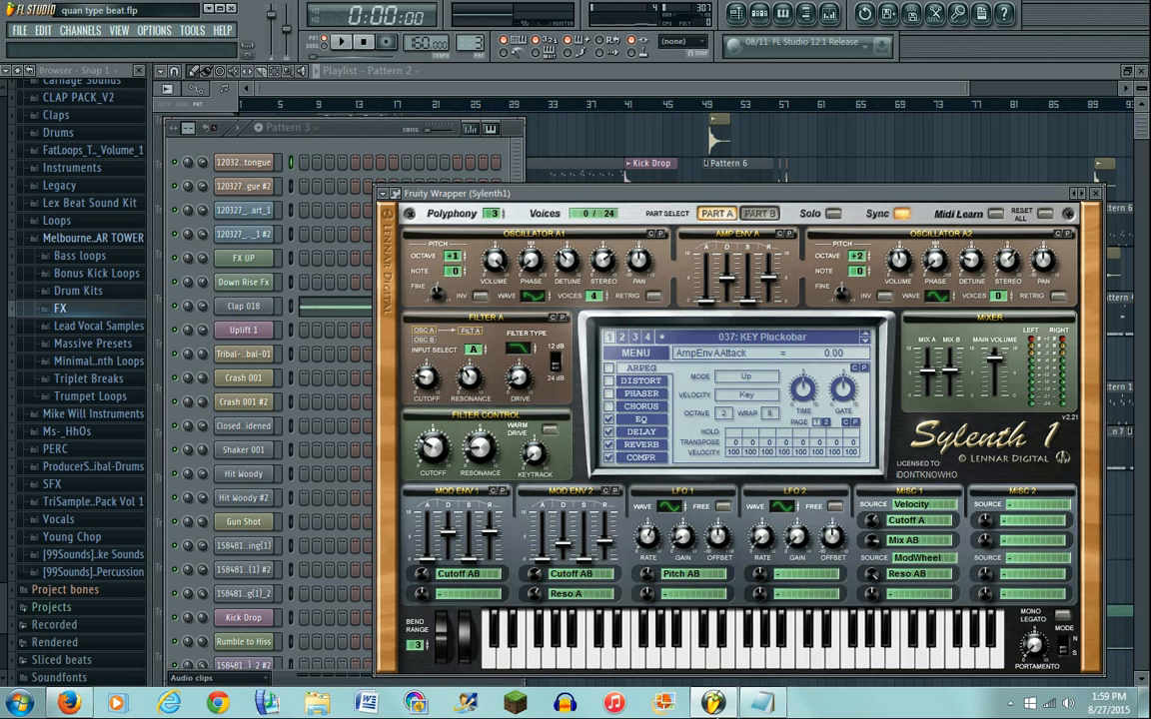
left_click(362, 132)
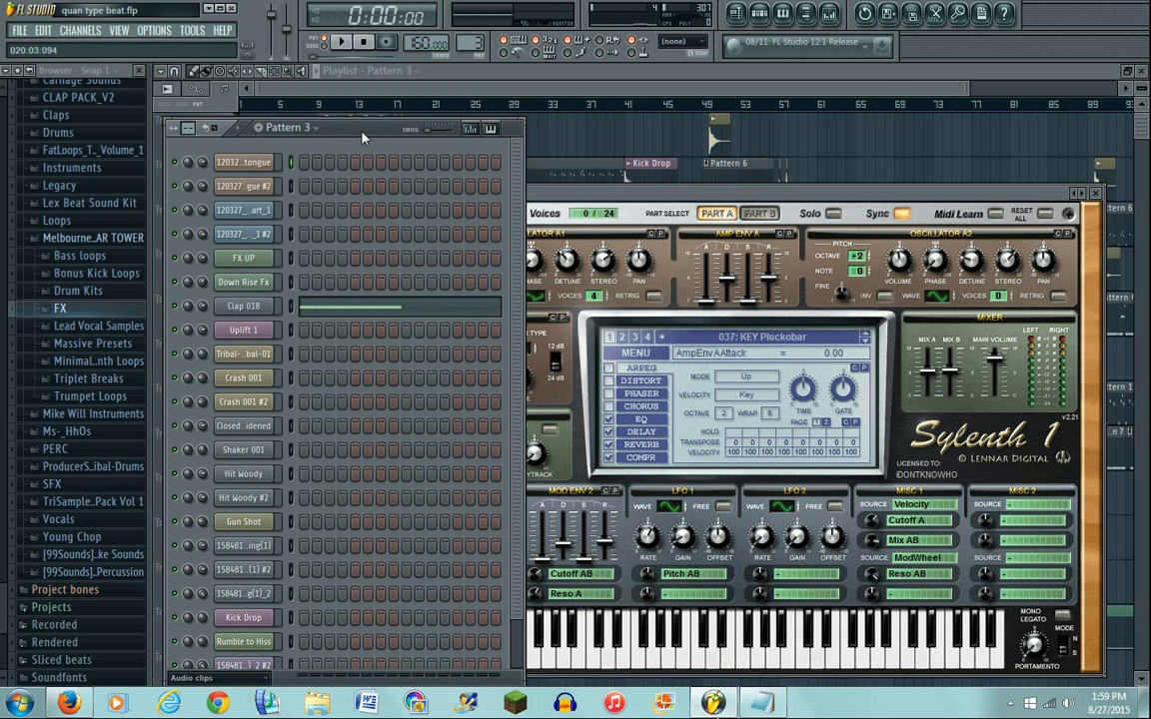
left_click(250, 307)
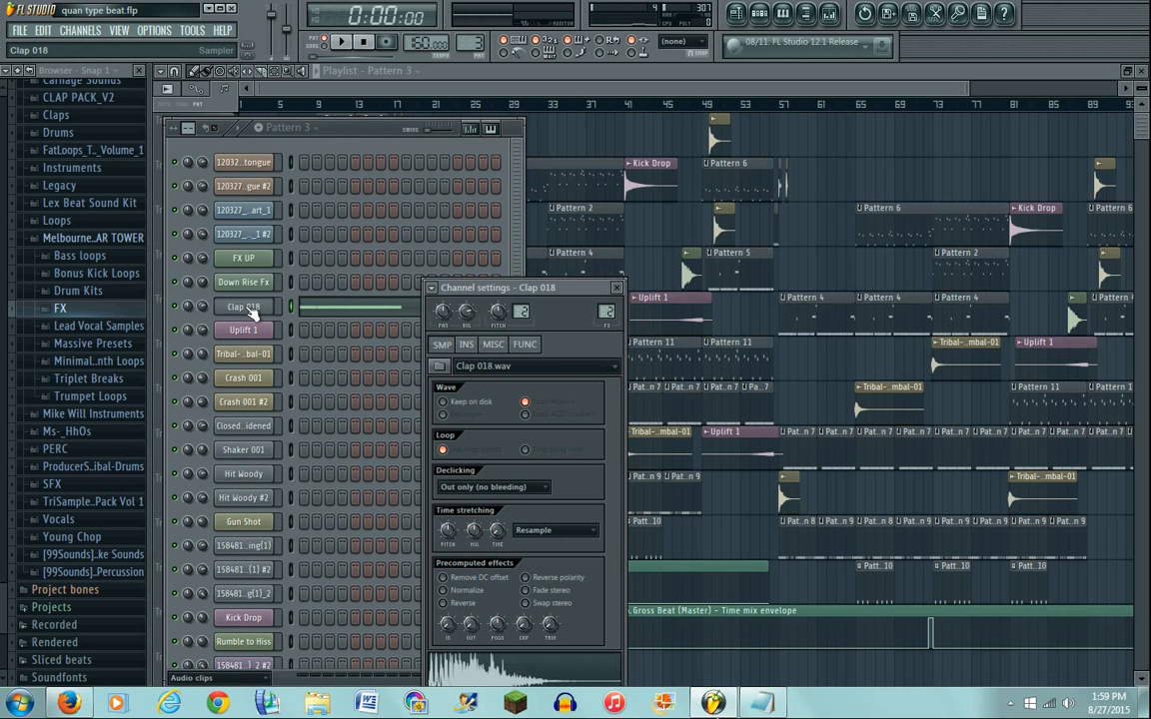
left_click(341, 45)
left_click(340, 44)
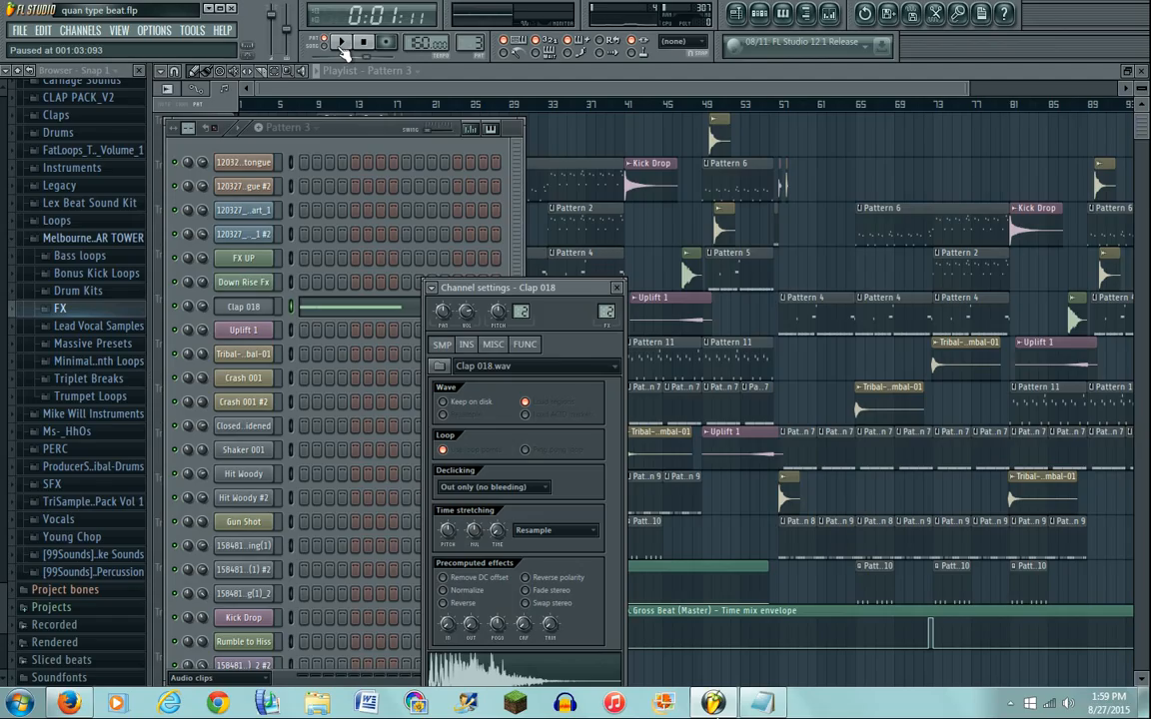
left_click(347, 94)
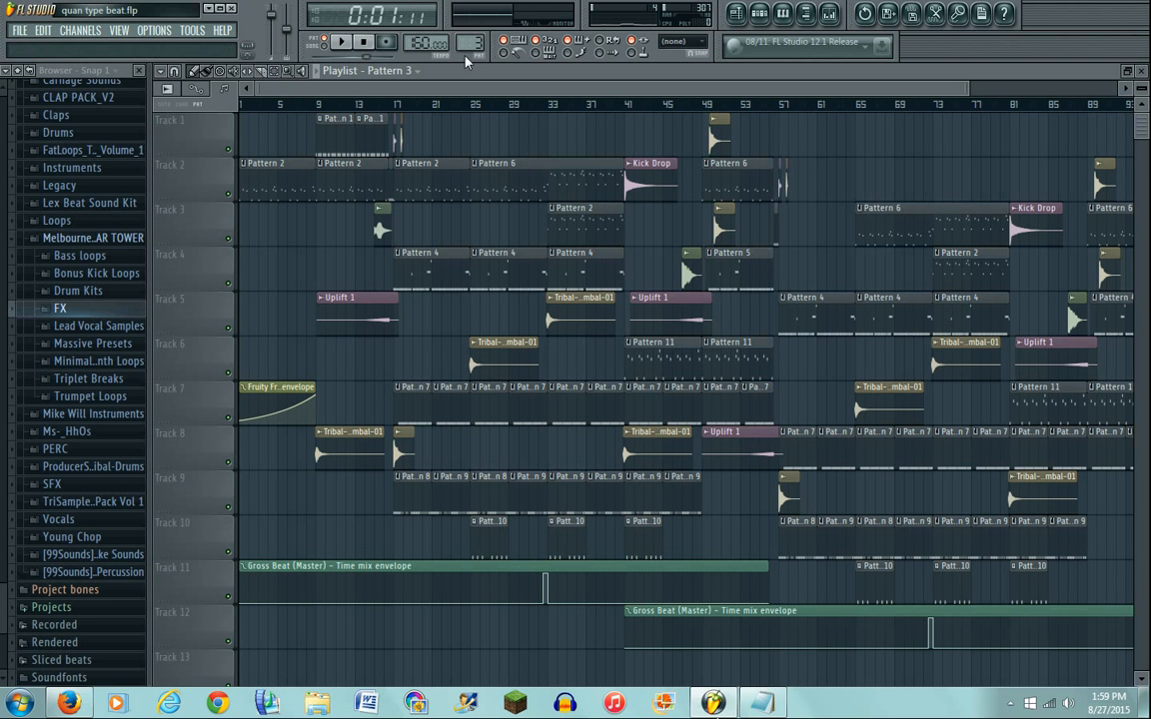
Step: Switch to Pattern 4 and open the channel settings of the 808 Bass A Knaw sample
left_click_drag(467, 48, 466, 60)
left_click(760, 14)
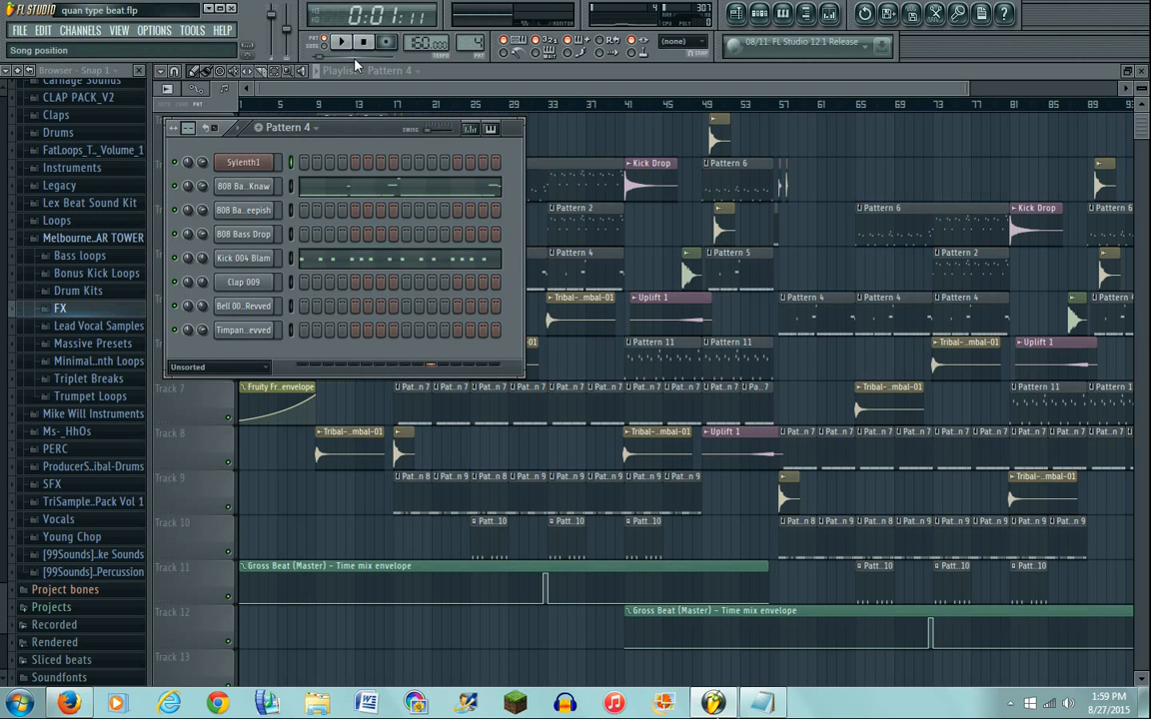
left_click(262, 186)
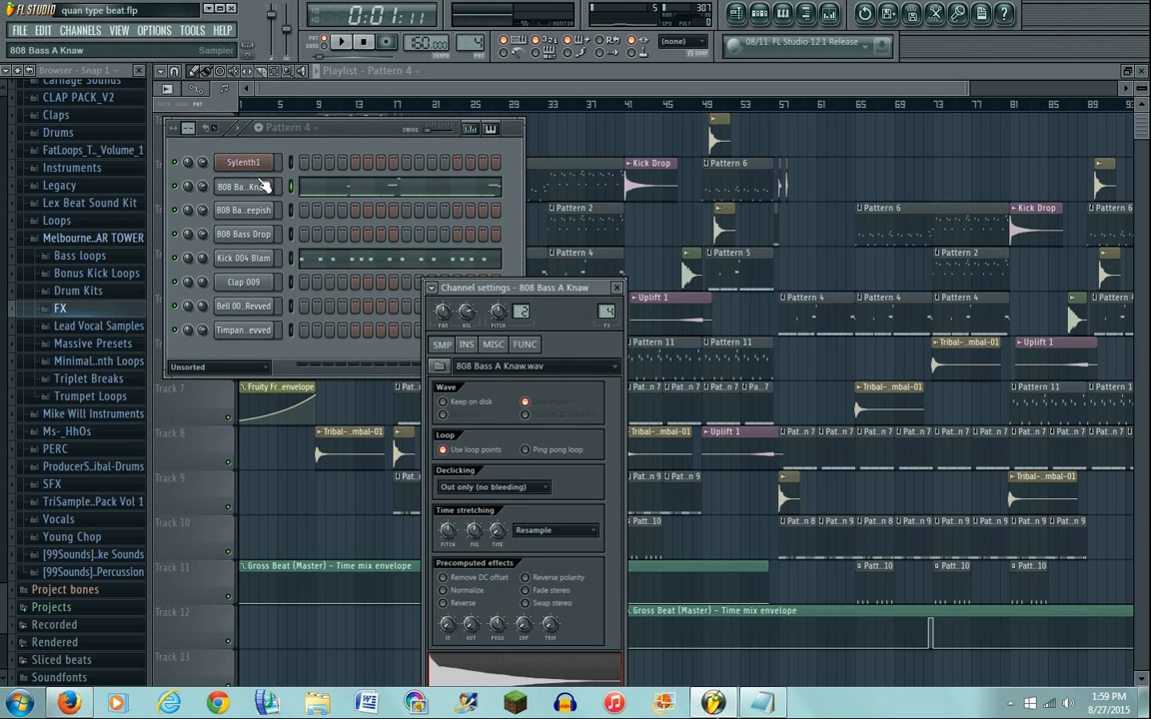
Step: Move the 808 Bass A Knaw settings window aside and show its Fruity Parametric EQ 2 on mixer Insert 4
left_click_drag(560, 287, 722, 346)
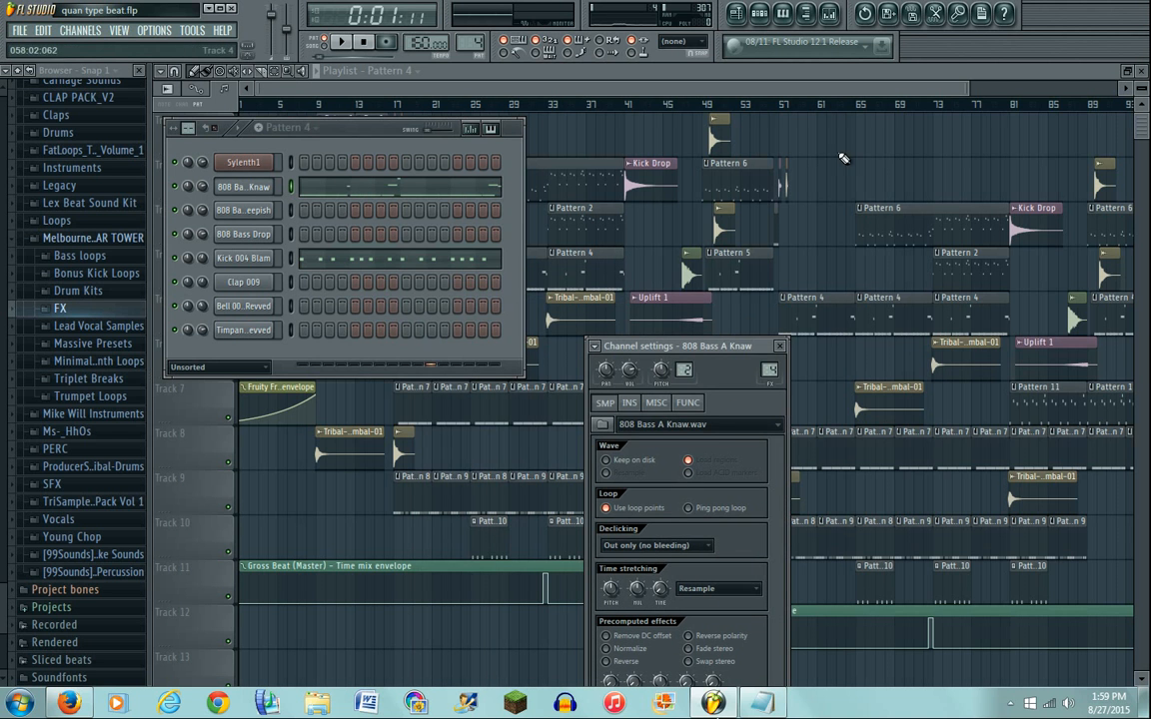
left_click(847, 16)
left_click(959, 332)
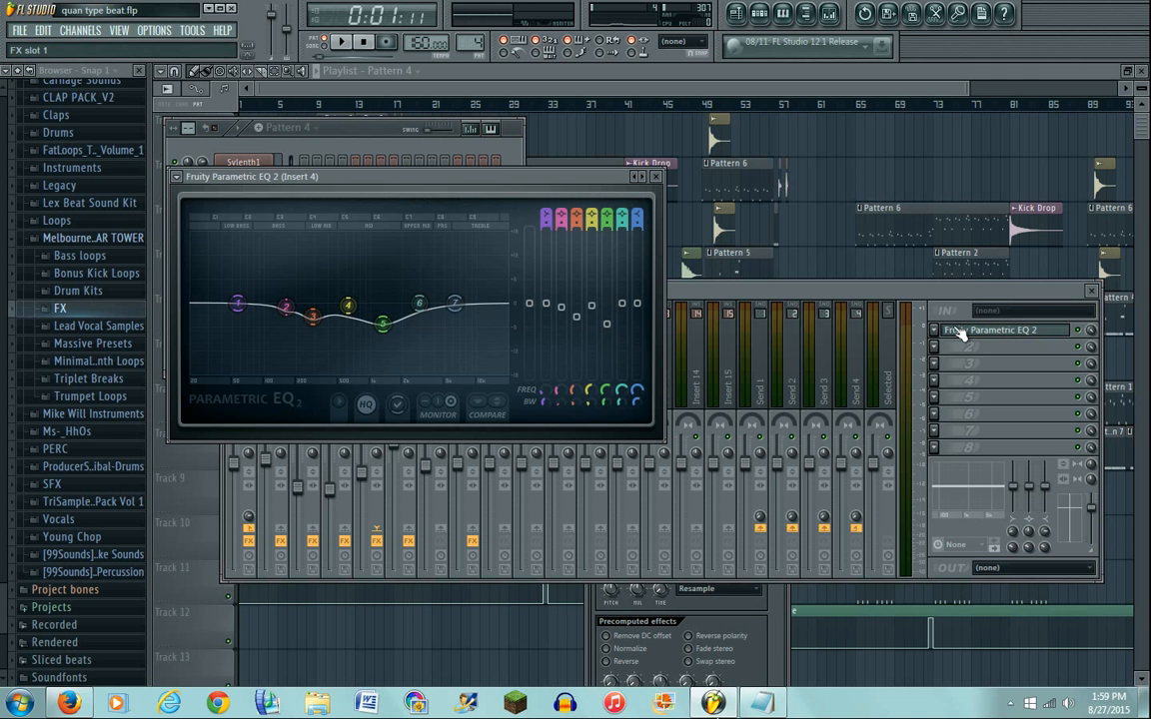
Step: Open the Kick 004 Blam channel settings from Pattern 4 and show its Fruity Parametric EQ 2 on mixer Insert 3
left_click(831, 290)
left_click(319, 131)
left_click(214, 205)
left_click(239, 260)
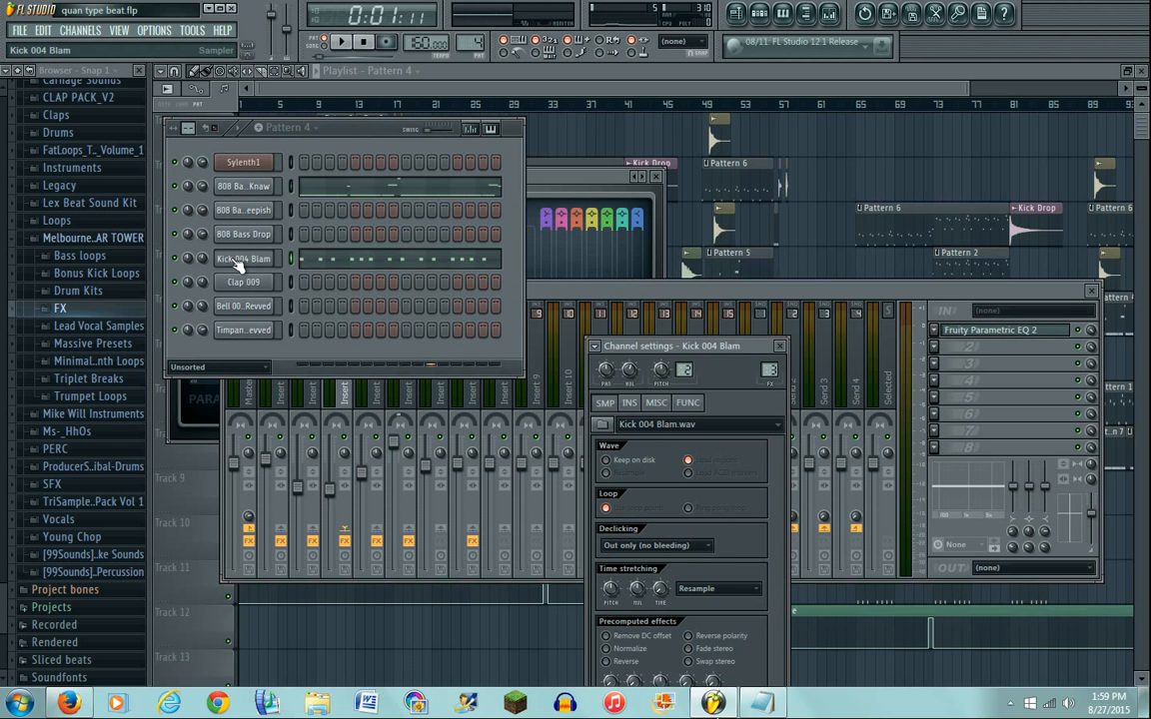
left_click(948, 329)
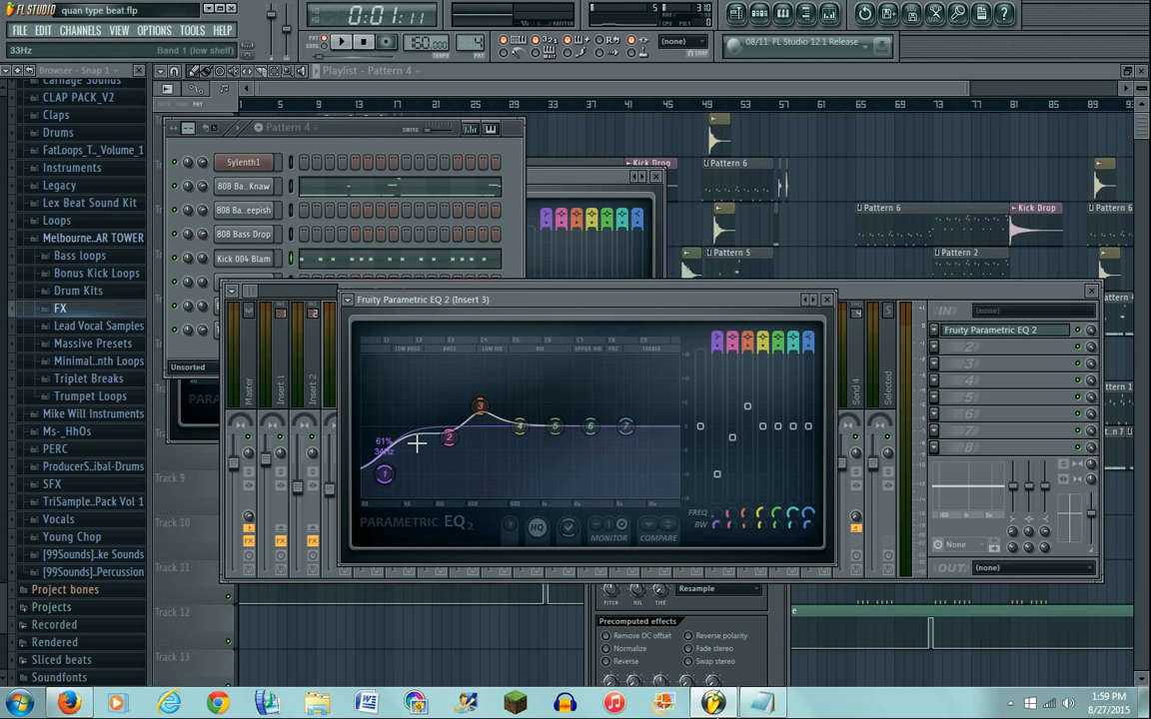
Step: Bring Pattern 4's channel list back in front of the EQ windows and play the pattern
left_click(382, 140)
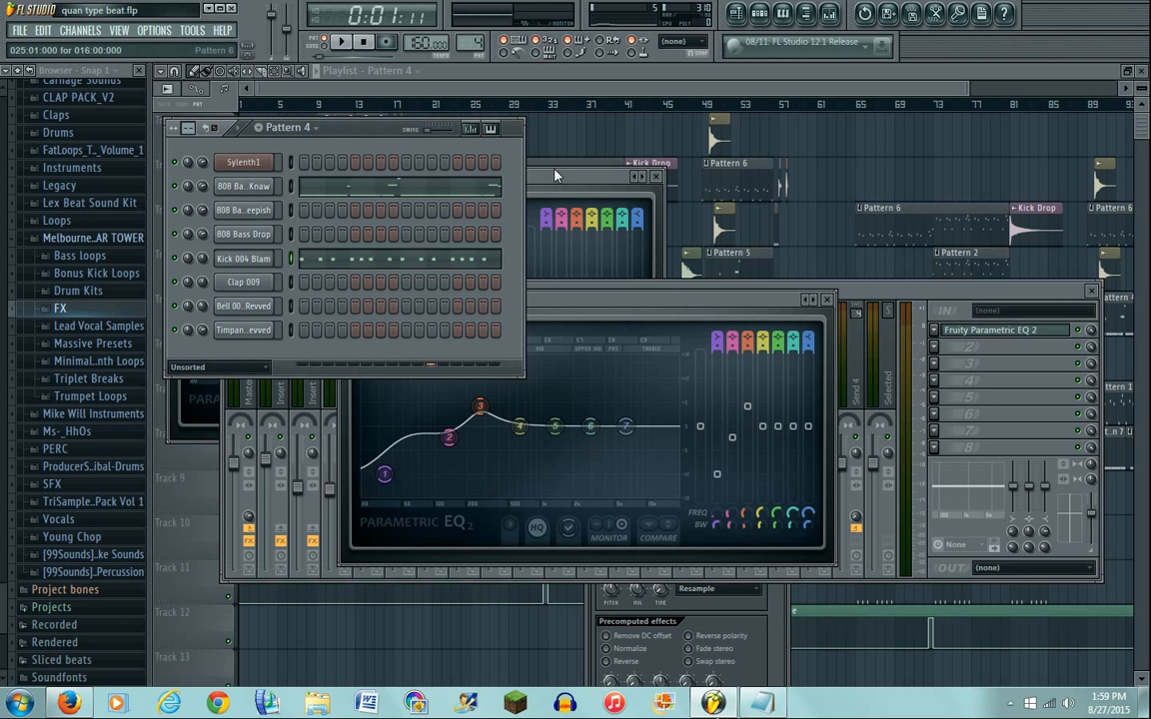
left_click(555, 174)
left_click(348, 127)
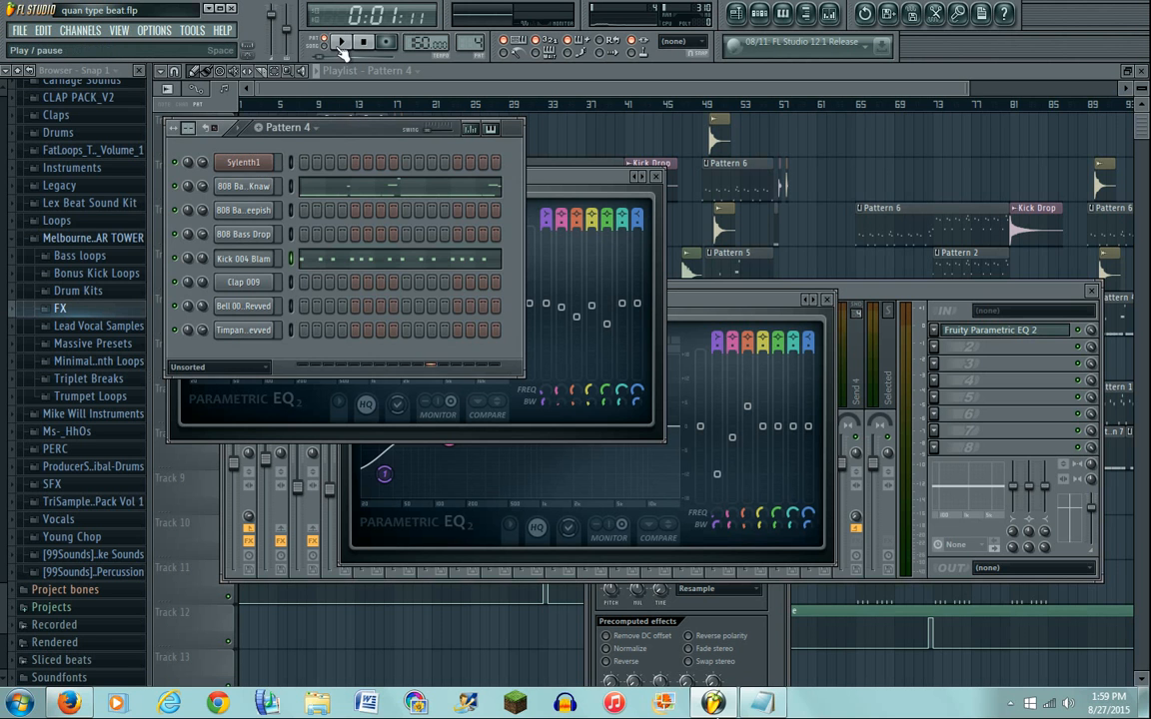
left_click(358, 43)
left_click(352, 43)
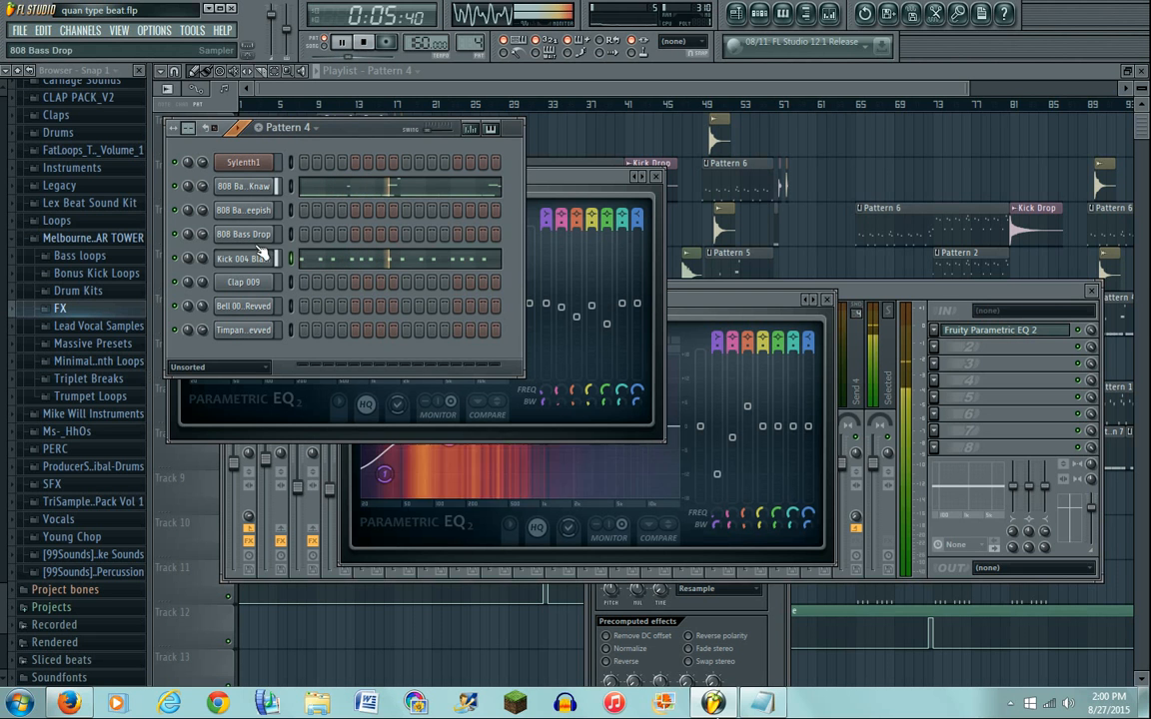
Step: Solo Kick 004 Blam during playback, watch its signal in the Insert 3 EQ, and turn the solo off again
right_click(178, 259)
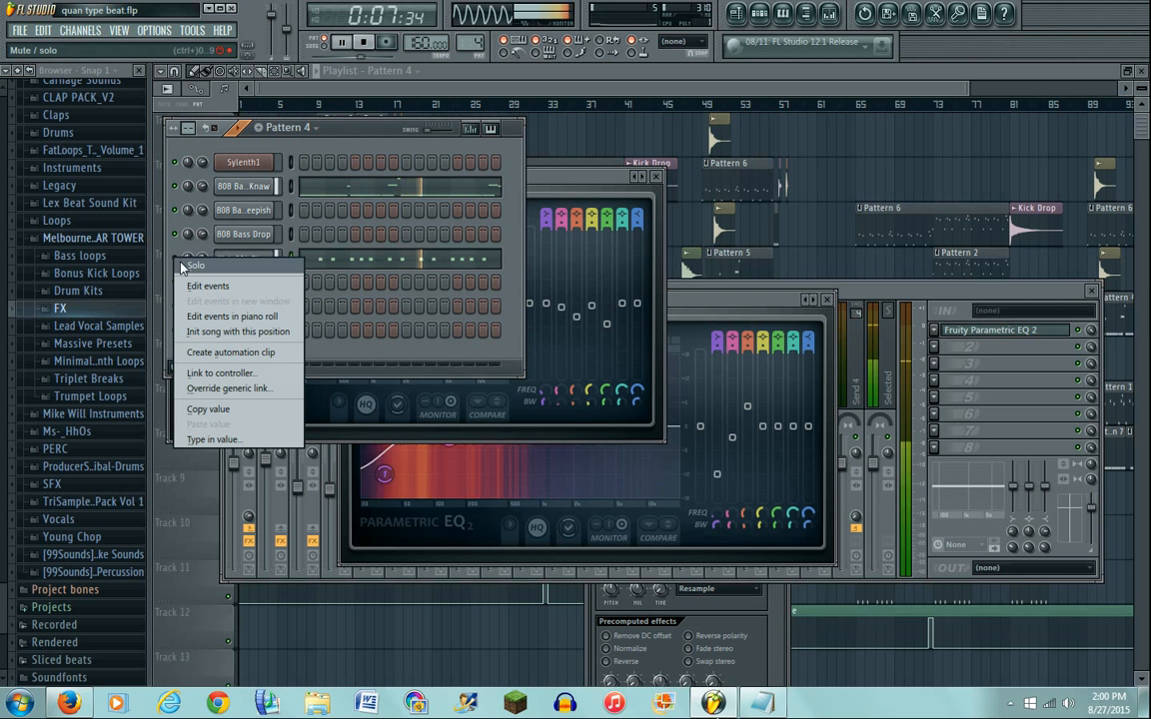
key("Escape")
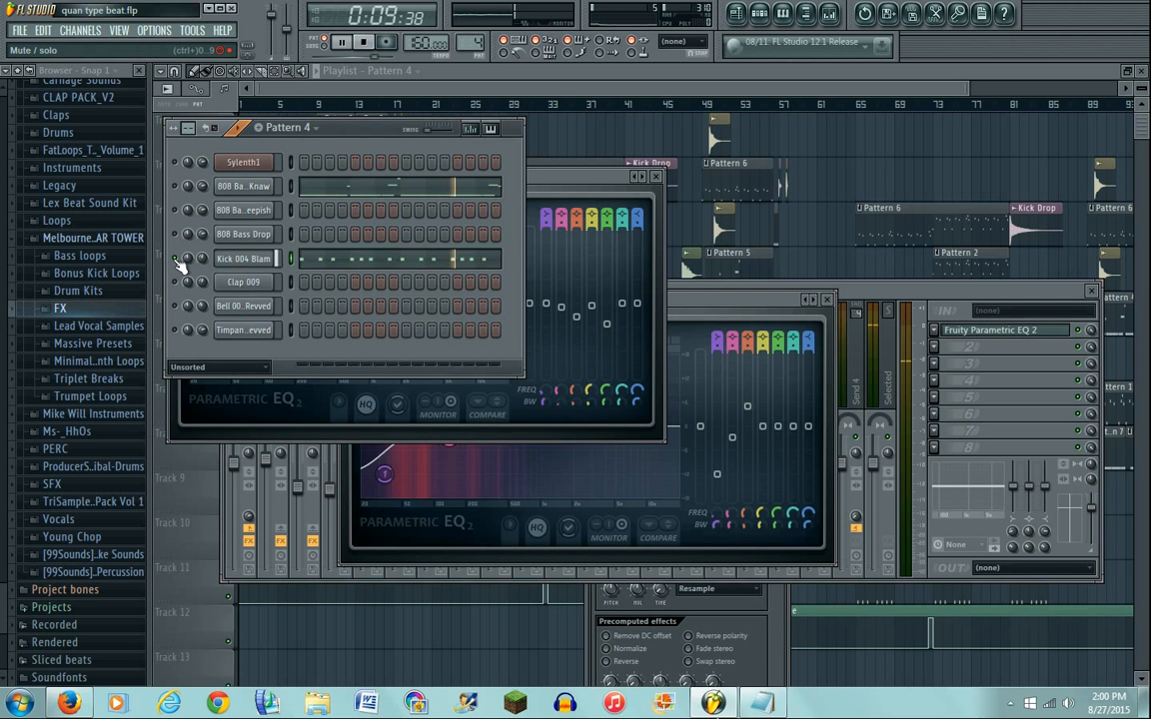
left_click(694, 297)
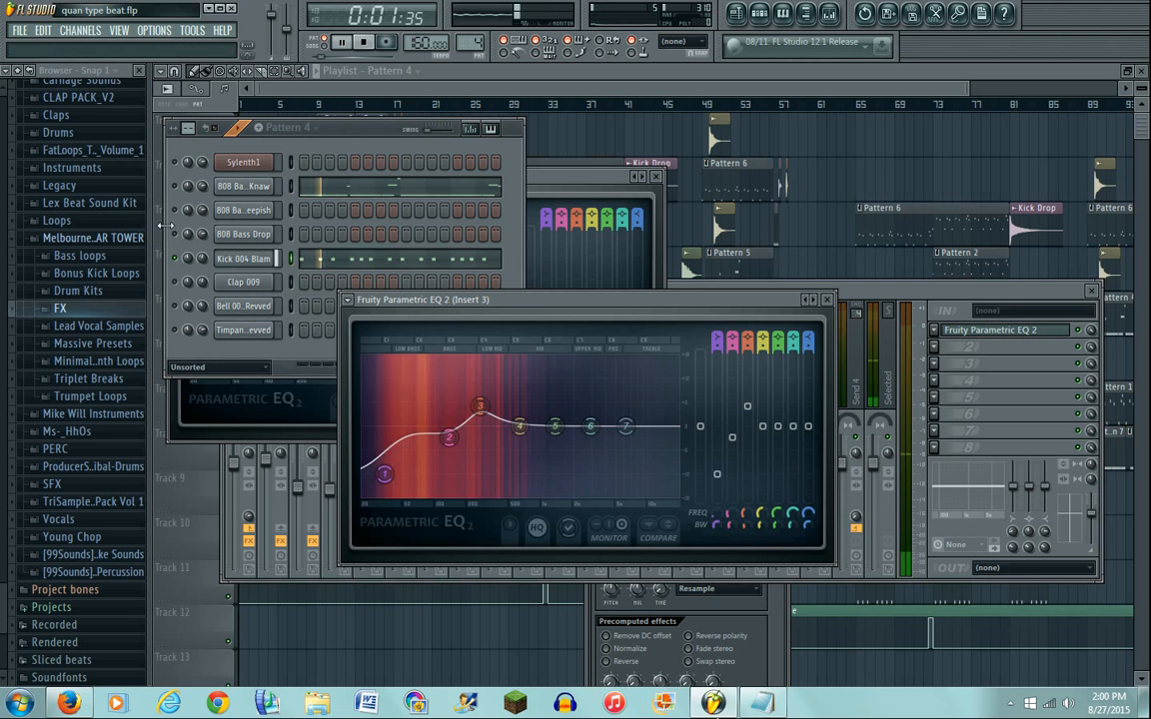
right_click(176, 259)
left_click(185, 268)
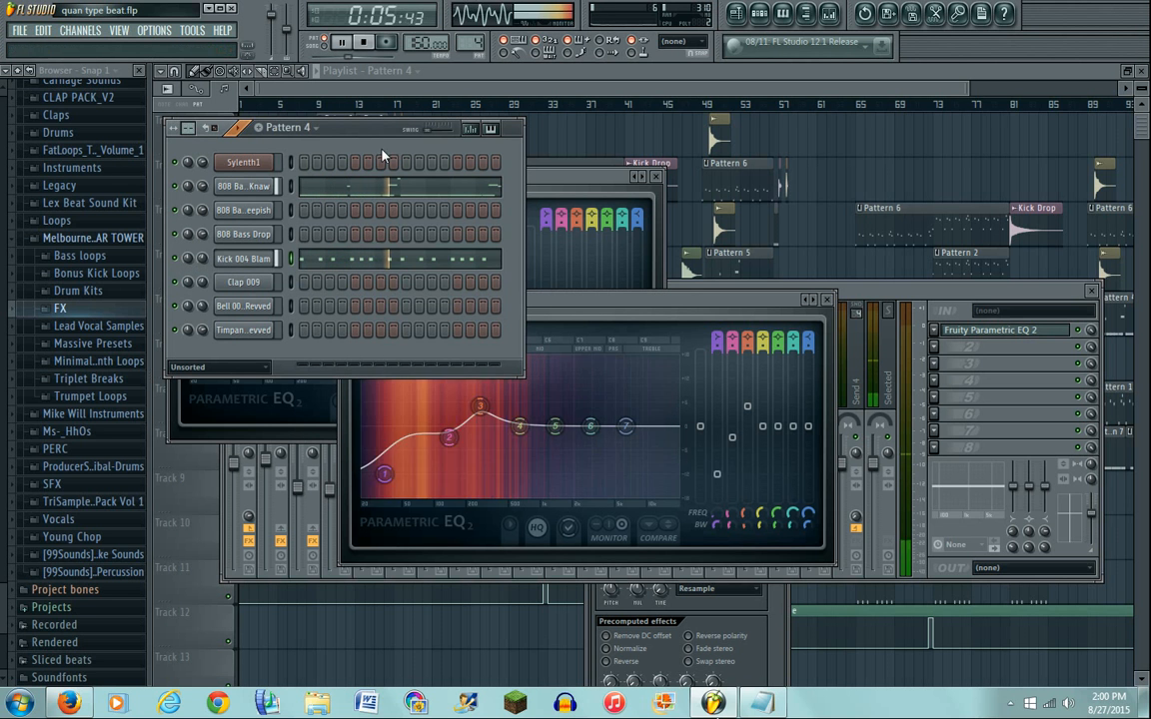
Step: Examine the whole 808 Bass A Knaw note sequence in the piano roll, stop playback and return to the playlist
left_click(383, 187)
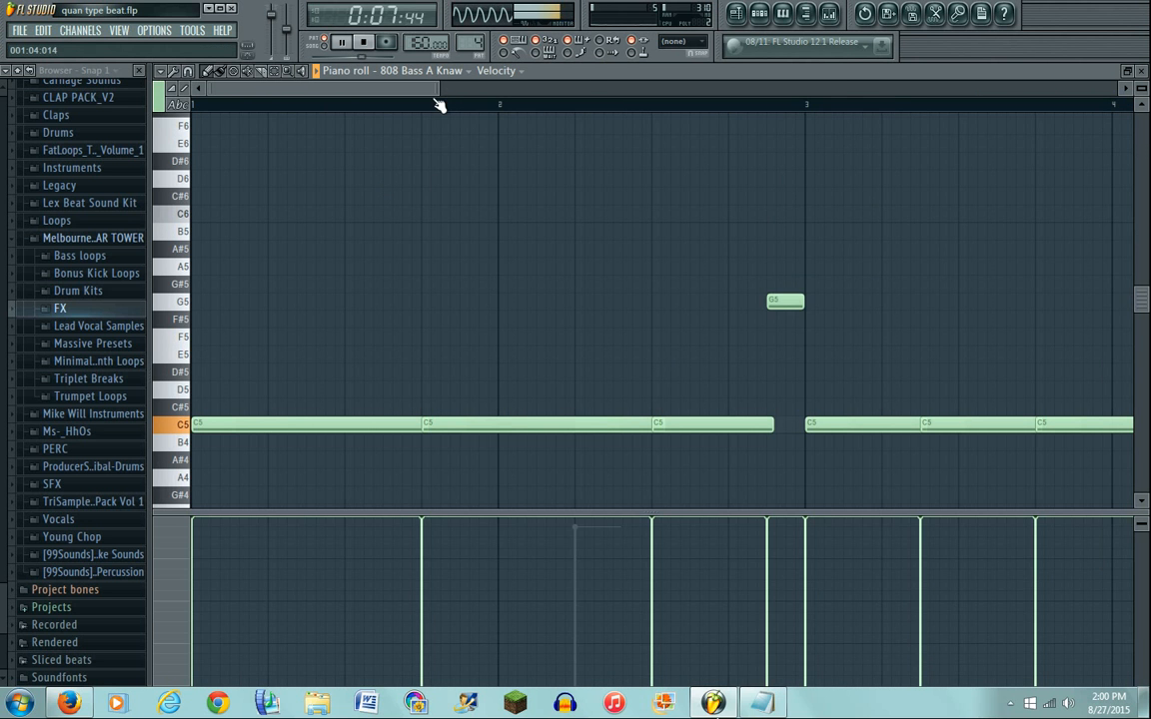
left_click_drag(435, 91, 899, 92)
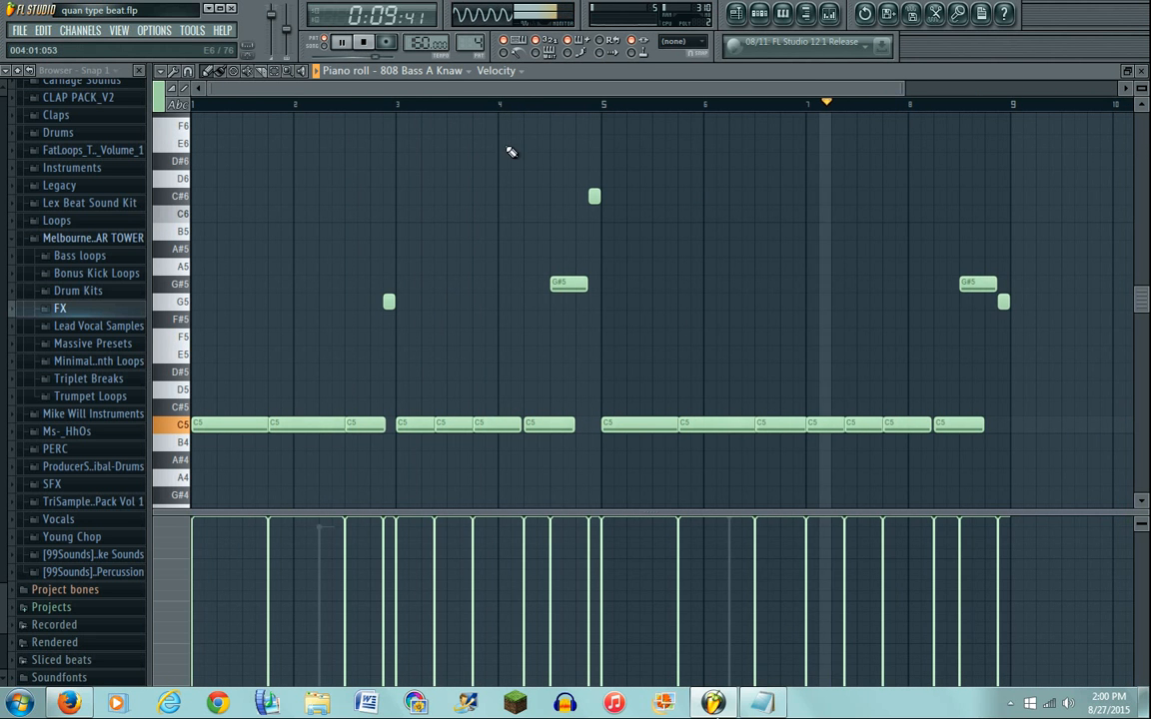
key("space")
key("F5")
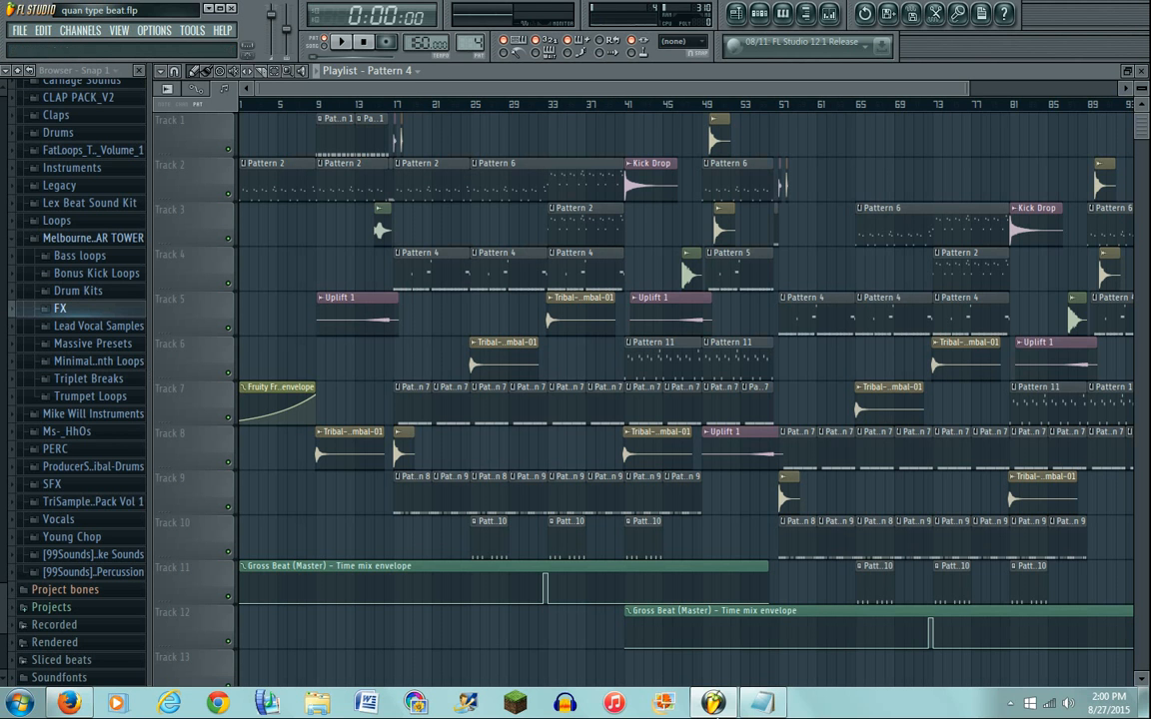
Step: Reopen the channel list, go through Pattern 5 to Pattern 6, and show the click-tongue Part_1 #2 channel settings clear of the list
left_click(759, 16)
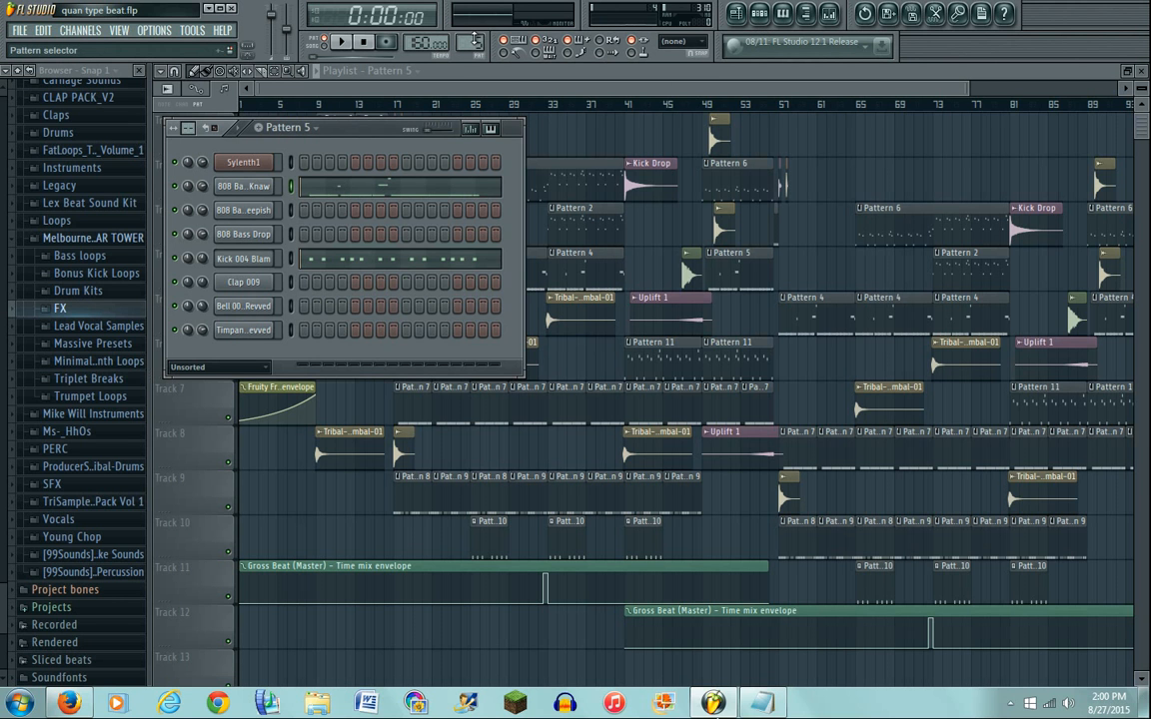
scroll(469, 43, "up", 1)
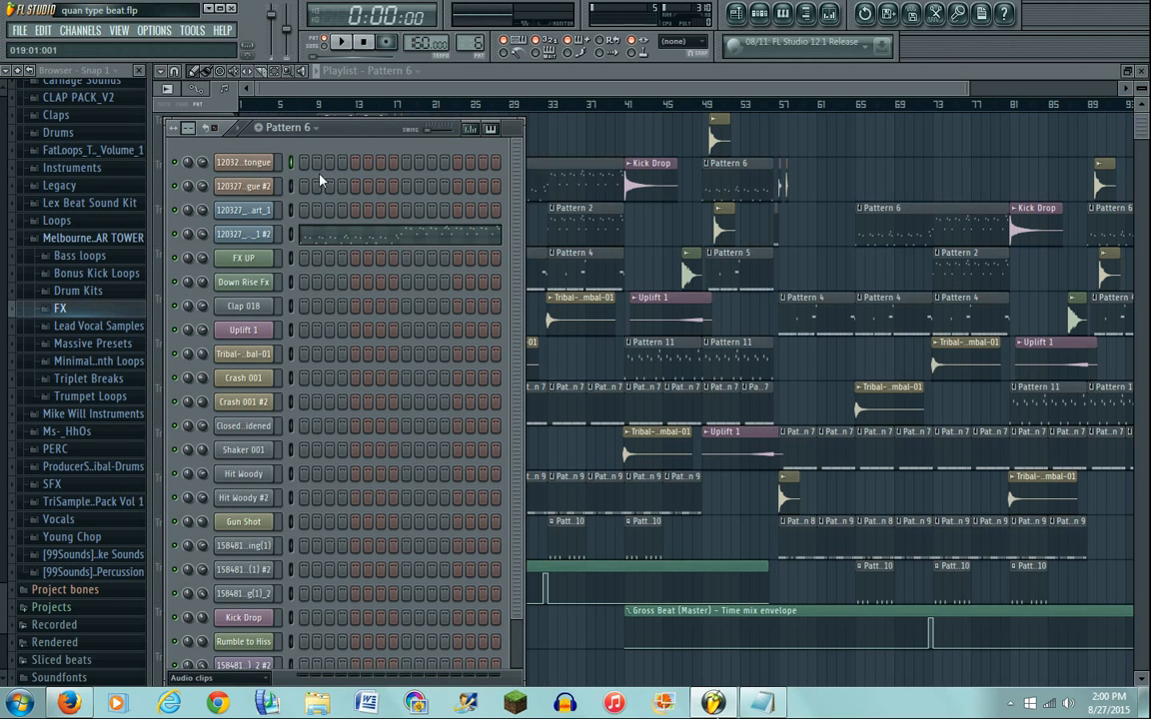
left_click(257, 238)
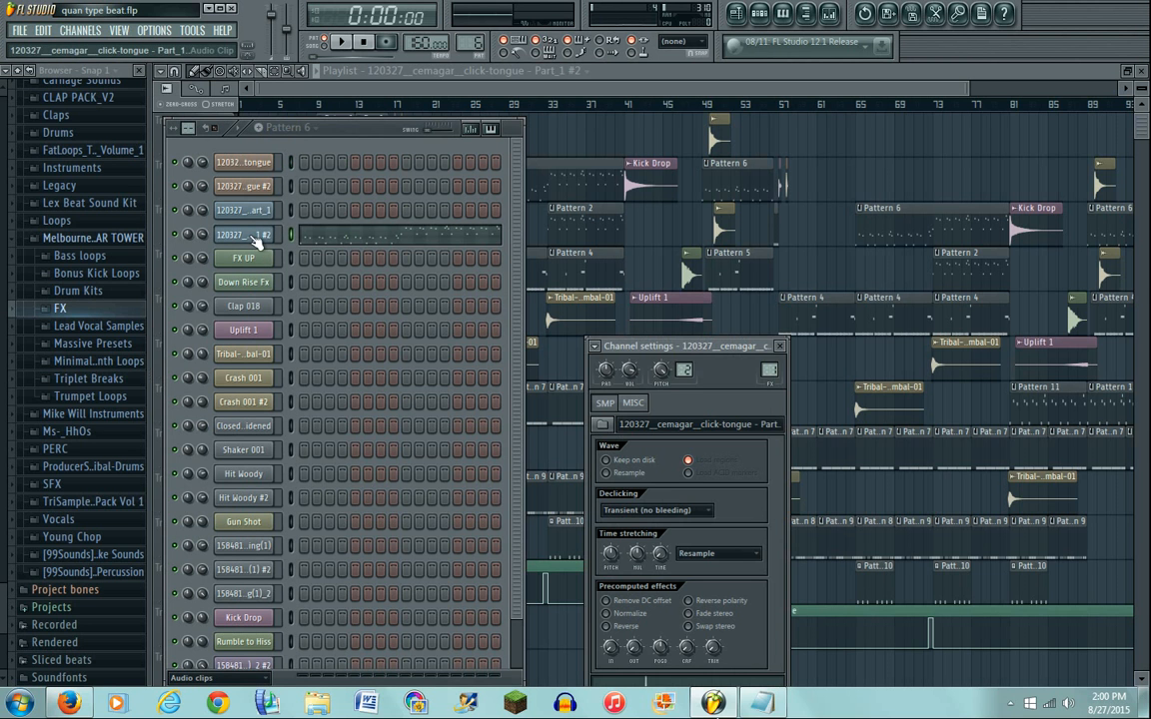
left_click_drag(609, 310, 595, 188)
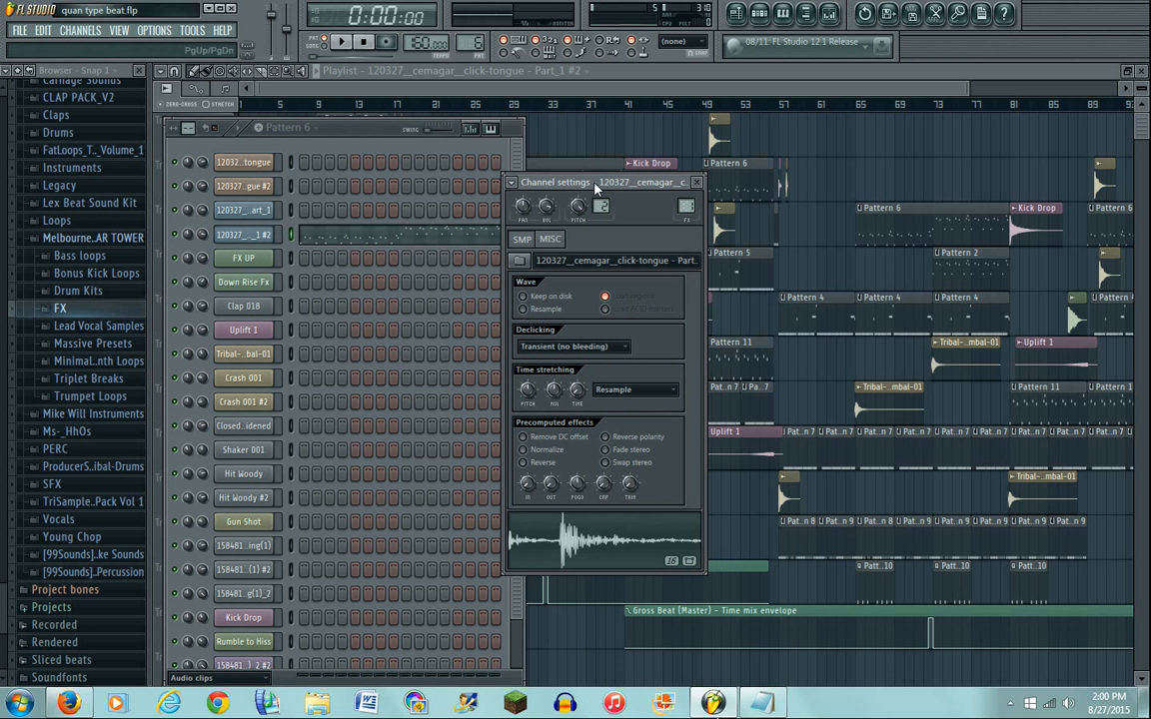
left_click_drag(518, 611, 523, 316)
Step: Audition Pattern 6's click-tongue melody, and stop playback
left_click(344, 44)
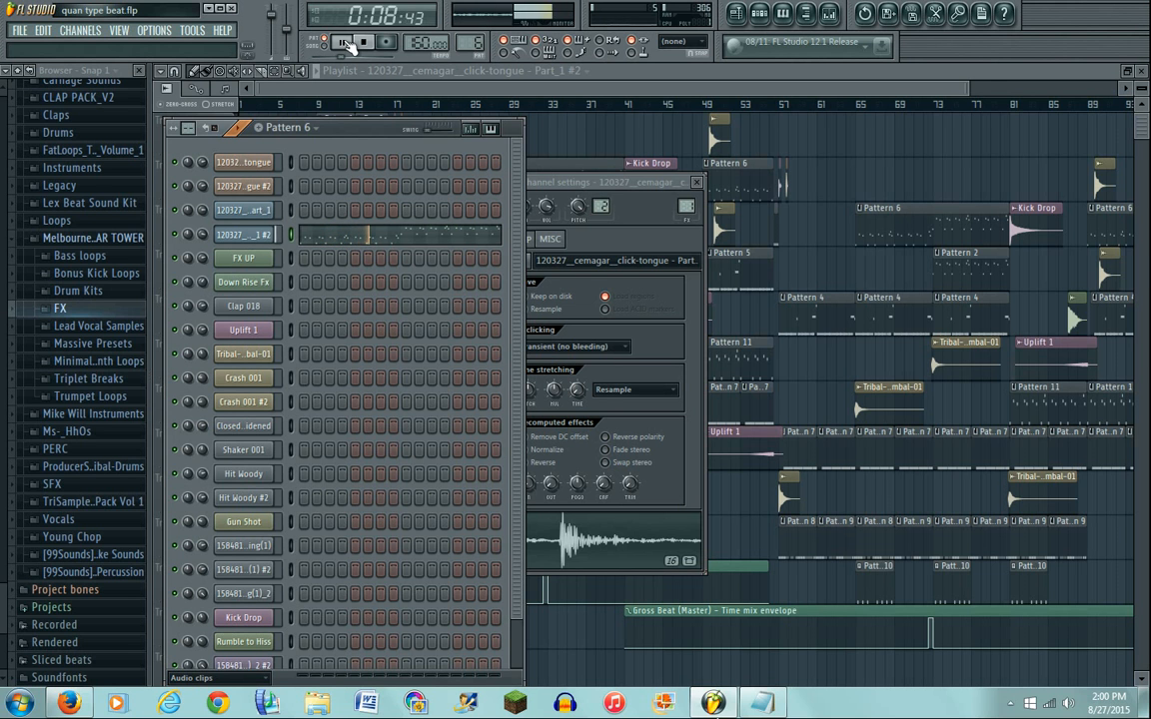
left_click(346, 44)
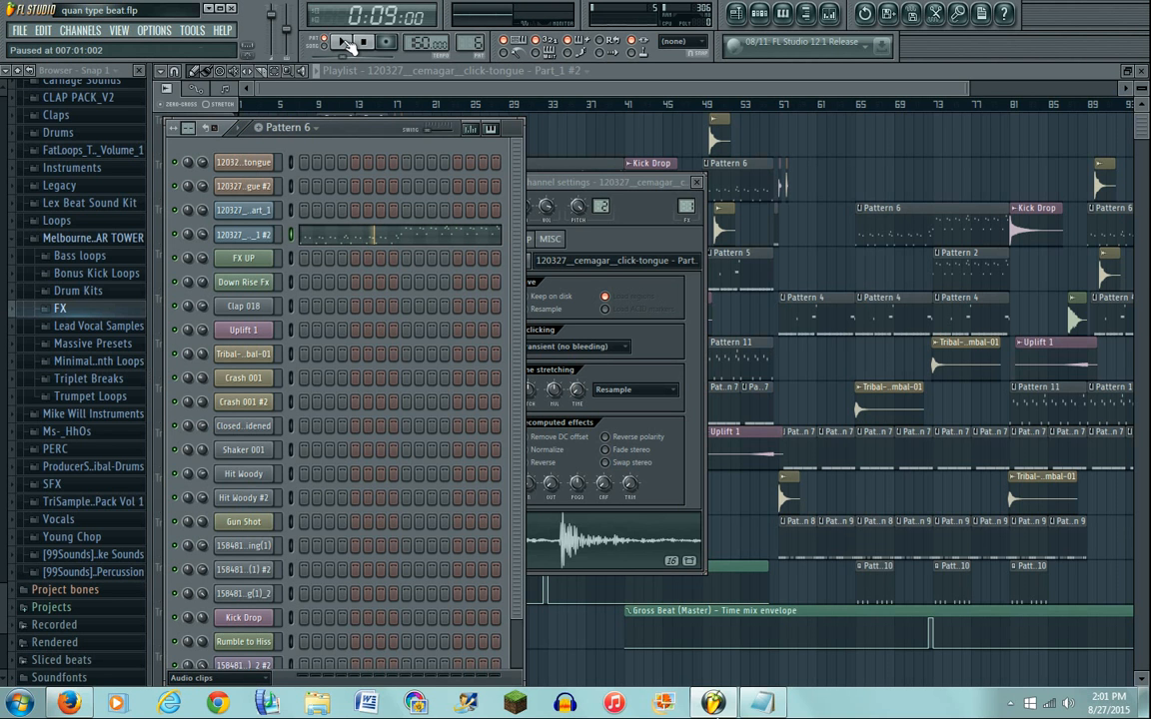
left_click(363, 42)
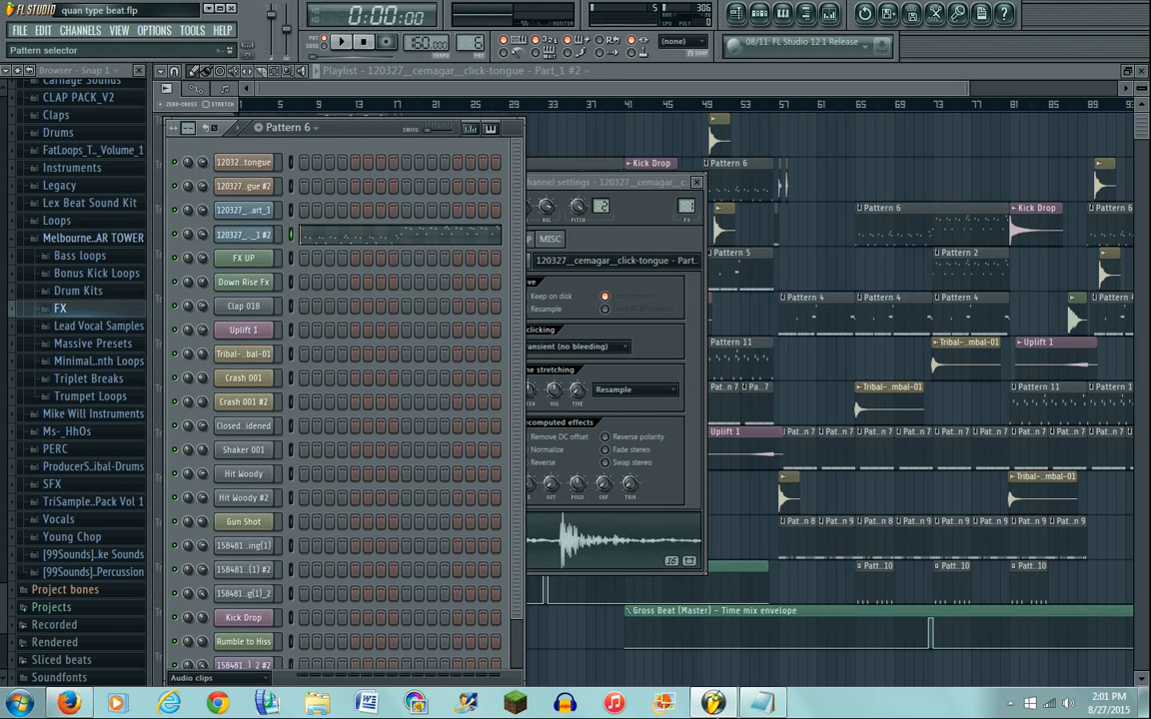
Step: Switch to Pattern 7 and audition its clap part, and stop playback
left_click_drag(467, 43, 467, 36)
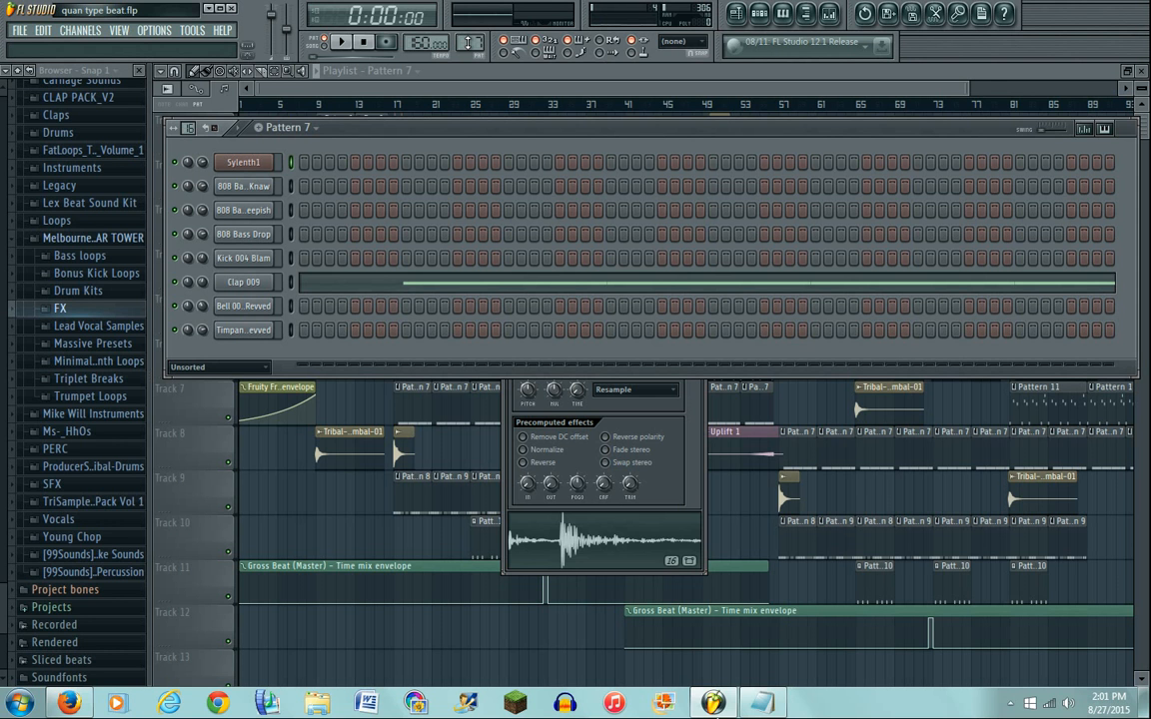
left_click(345, 42)
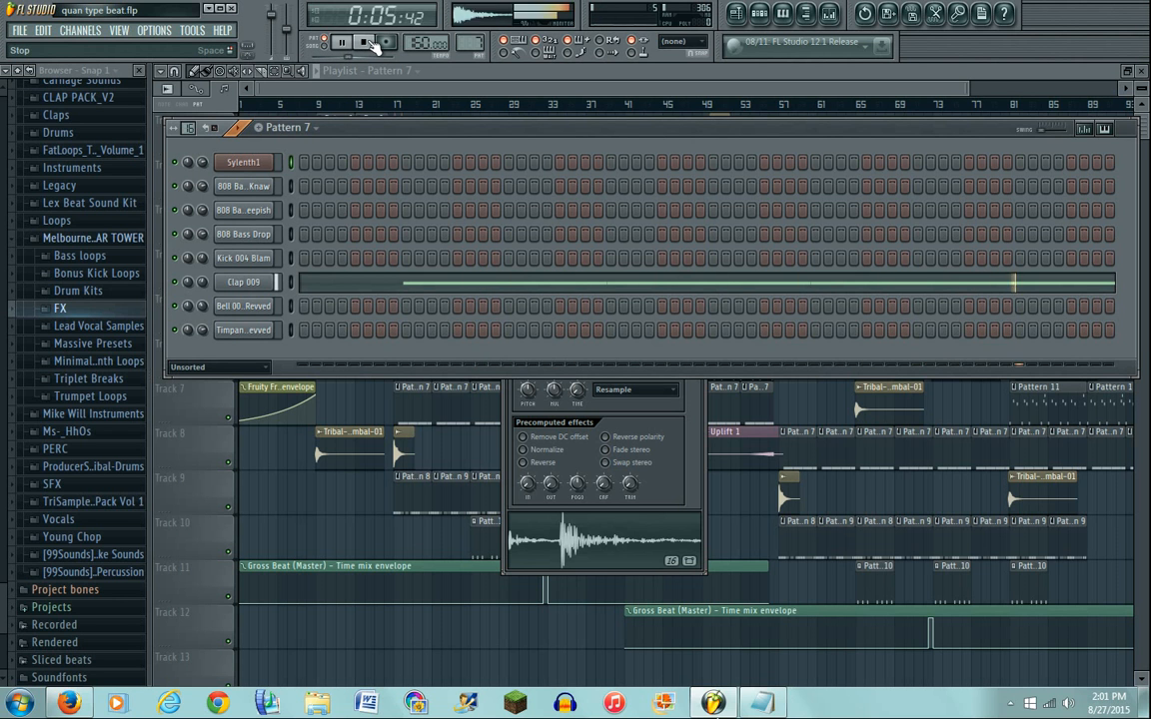
left_click(366, 43)
Step: Open the Clap 009 channel settings and show its Fruity Parametric EQ 2 and Fruity Reeverb 2 on mixer Insert 5
left_click(243, 282)
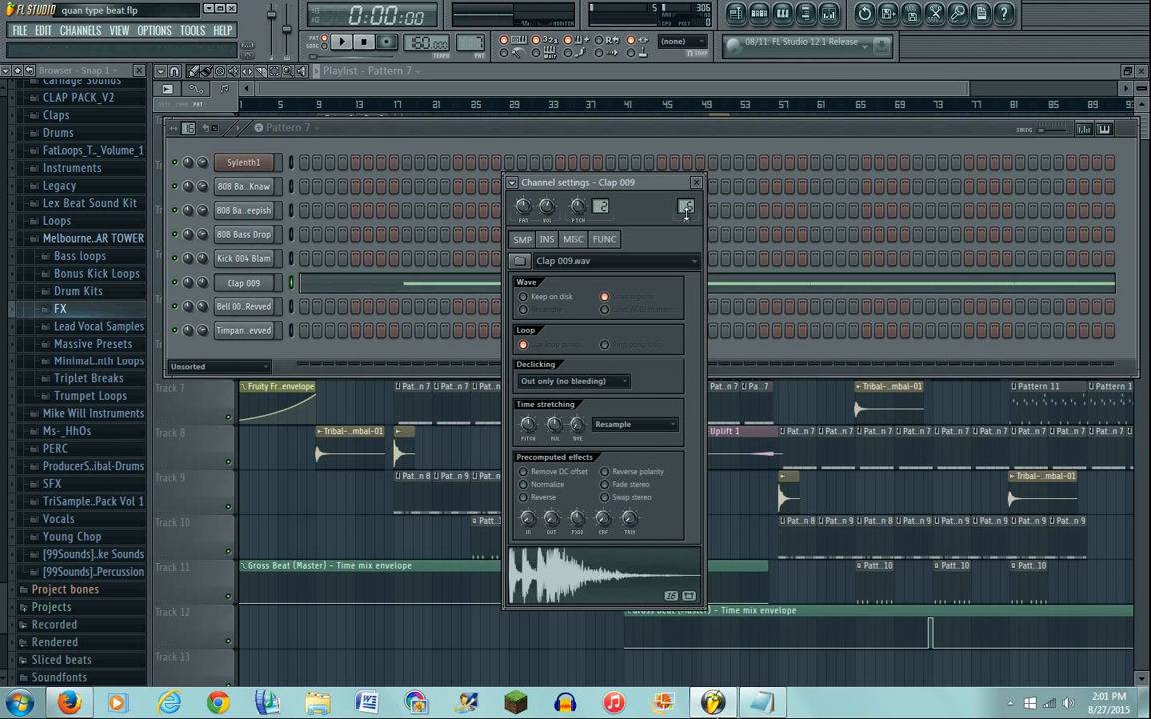
key("F9")
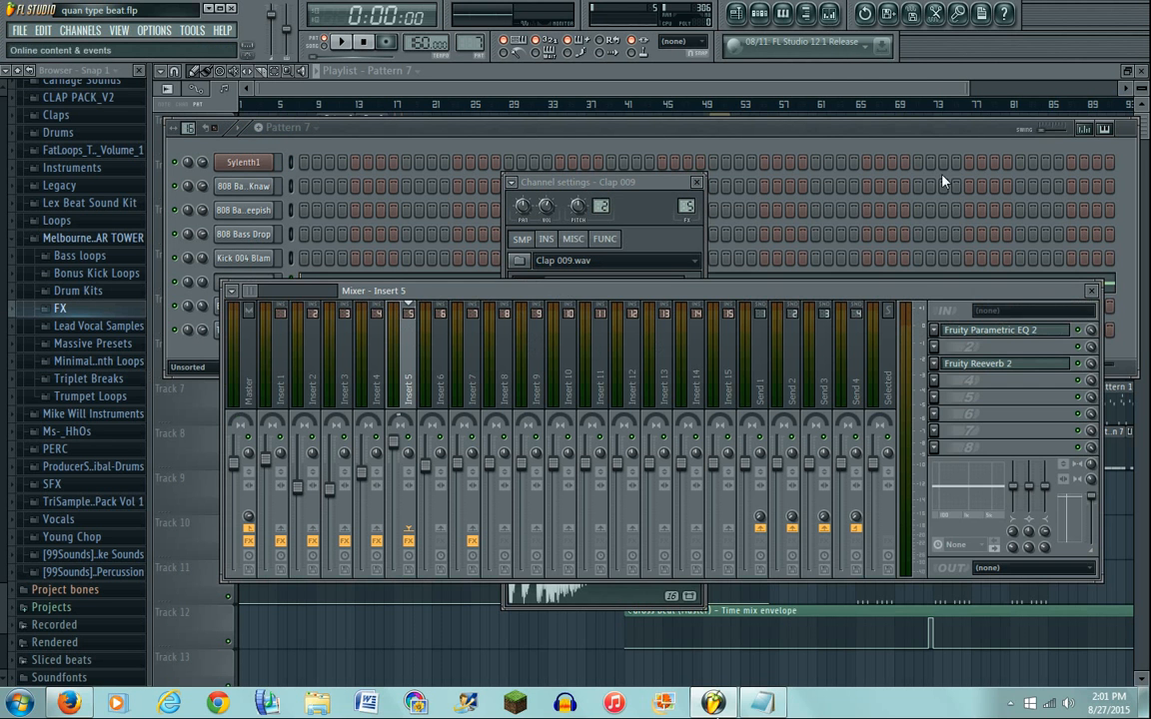
left_click(999, 331)
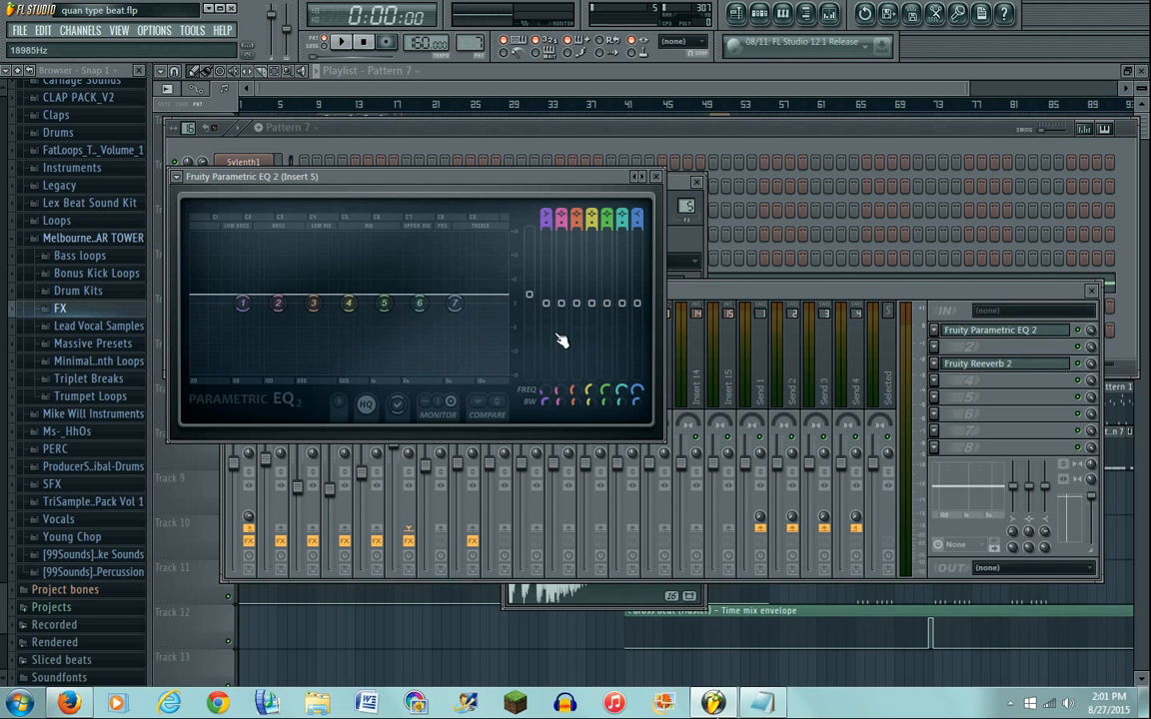
left_click(953, 364)
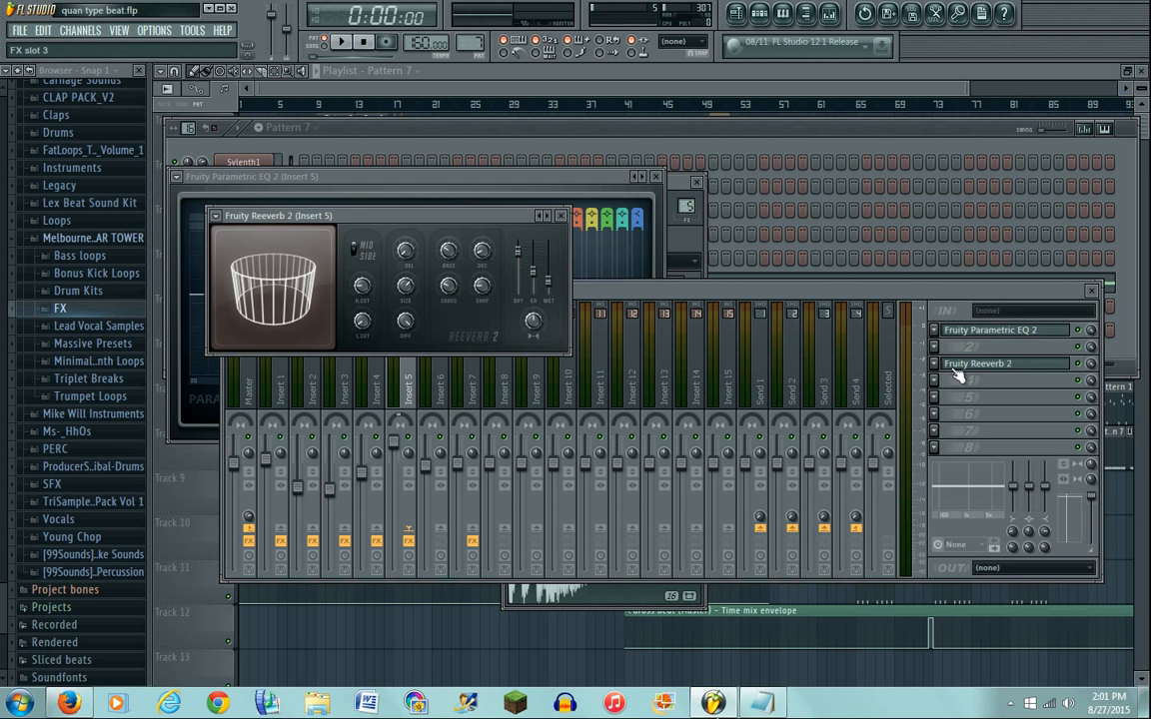
Step: Return to the channel list, switch to Pattern 8 and start playing it
left_click(408, 138)
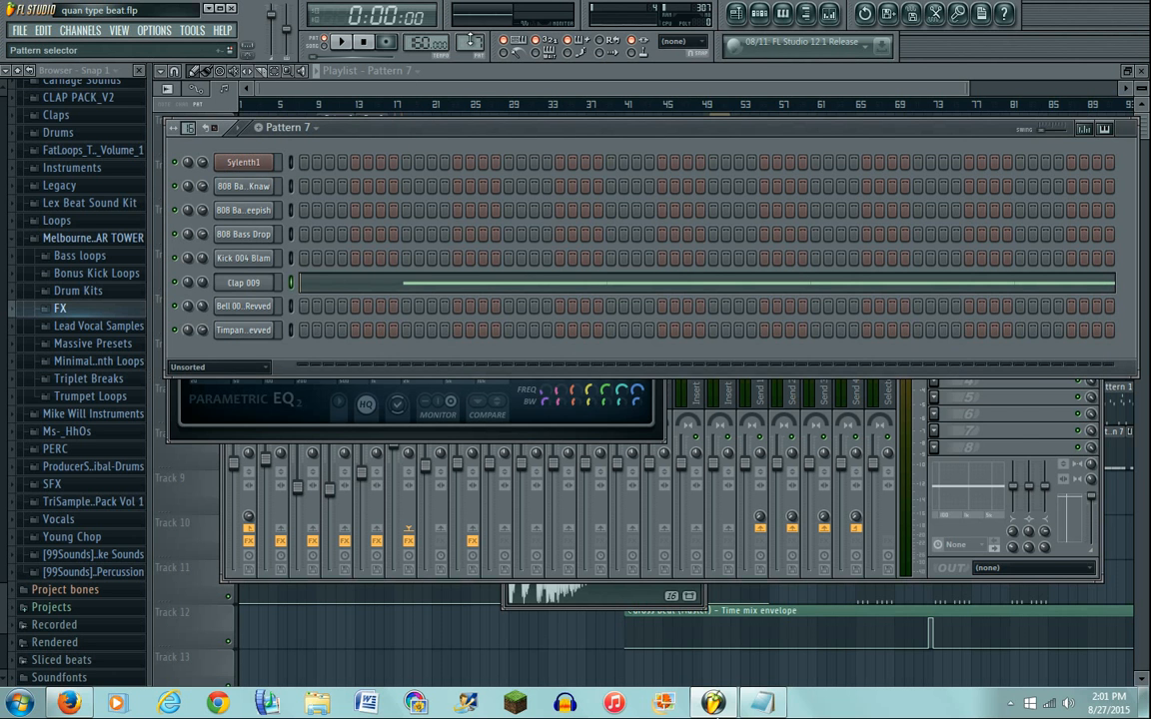
scroll(469, 42, "up", 1)
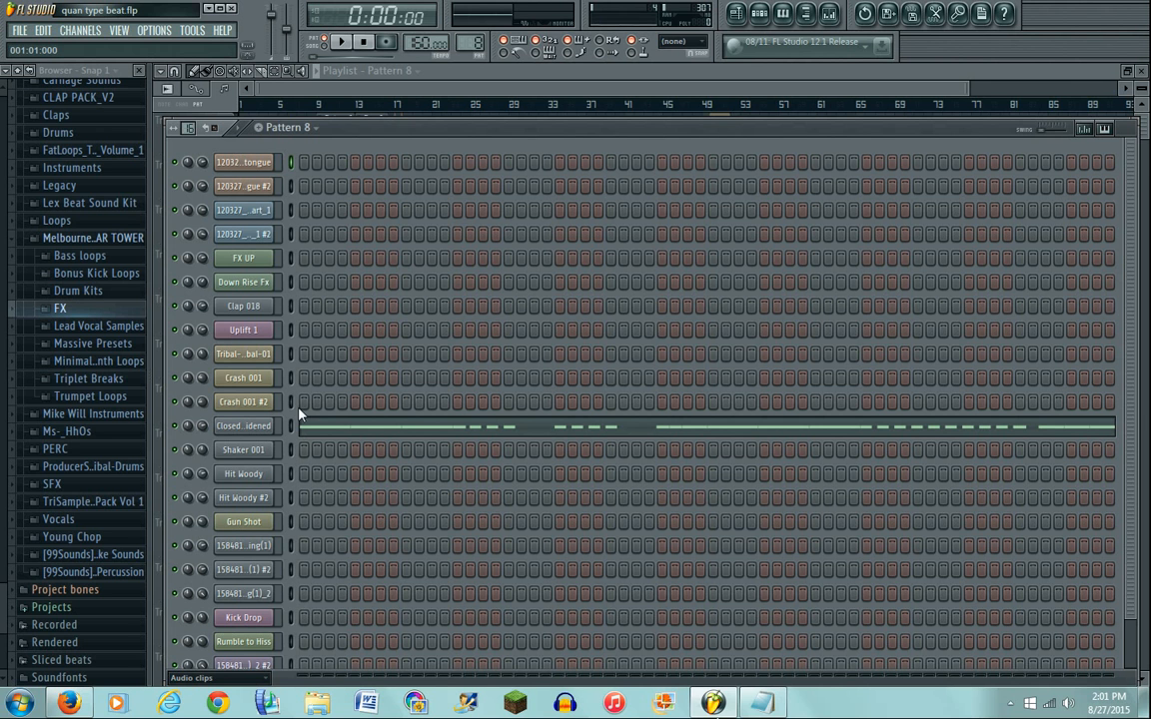
left_click(341, 42)
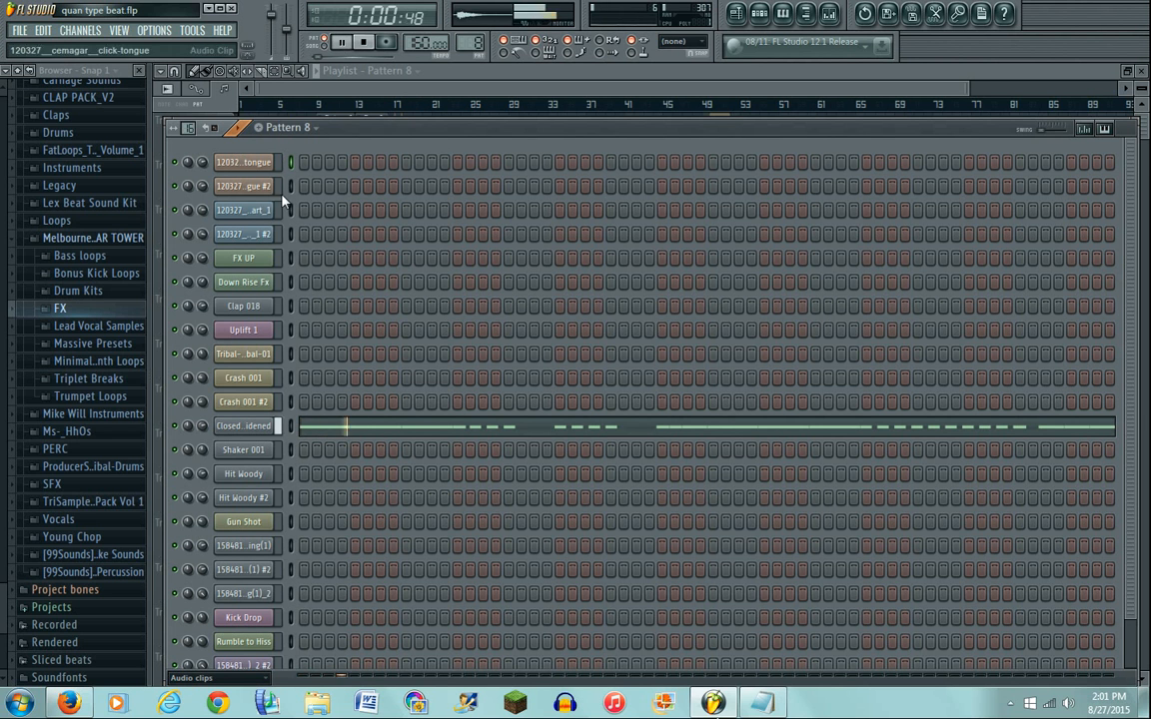
Step: Show the Closed Hat 001 Widened channel settings and its mixer track, and return to Pattern 8's channel list
left_click(249, 436)
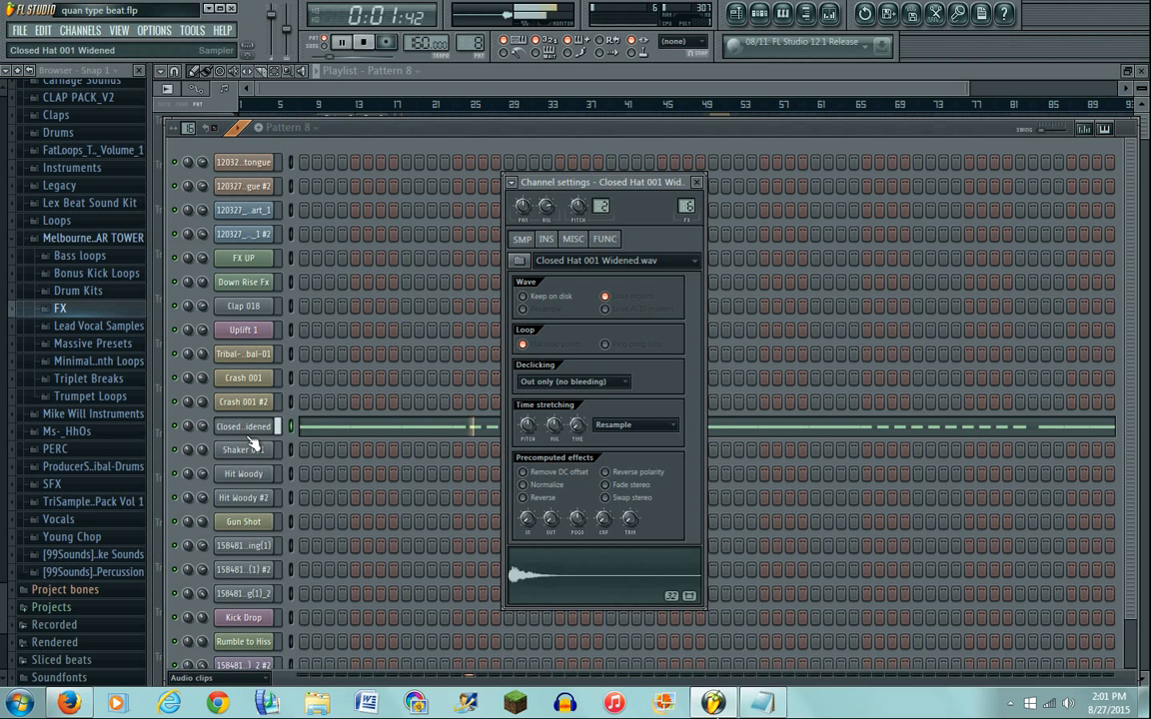
left_click(842, 16)
left_click(505, 129)
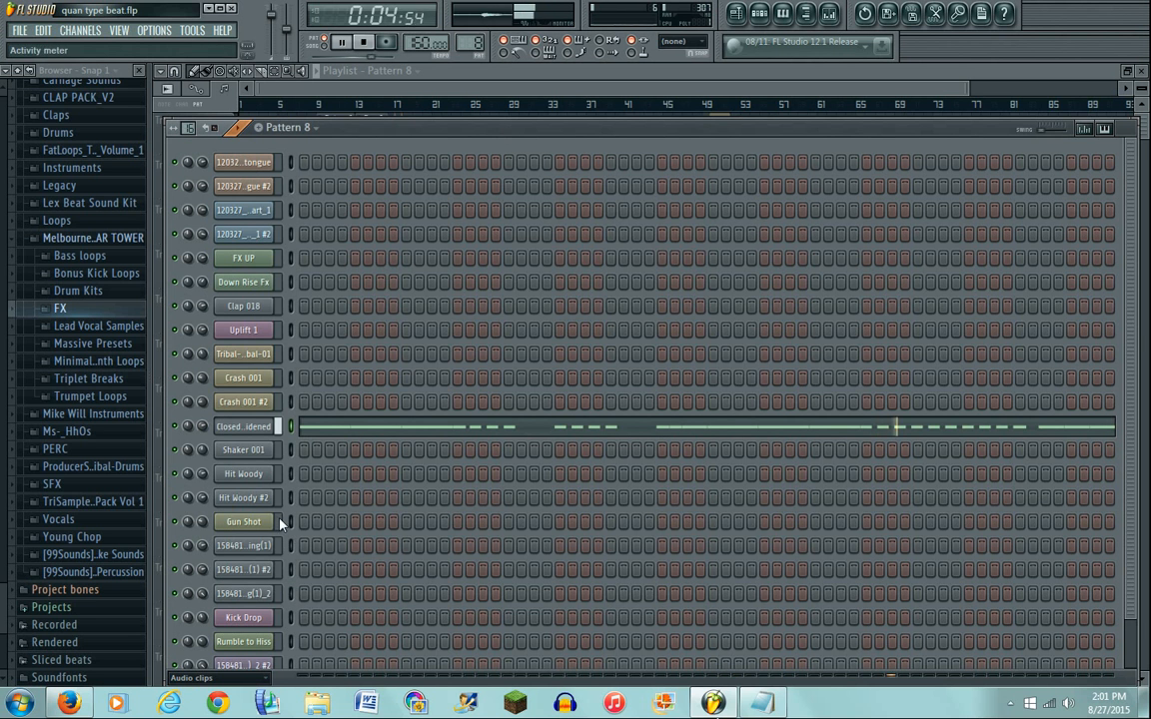
Step: Open the Closed Hat 001 Widened notes in the piano roll, fit the whole pattern in view, and display their Pan values
left_click(310, 425)
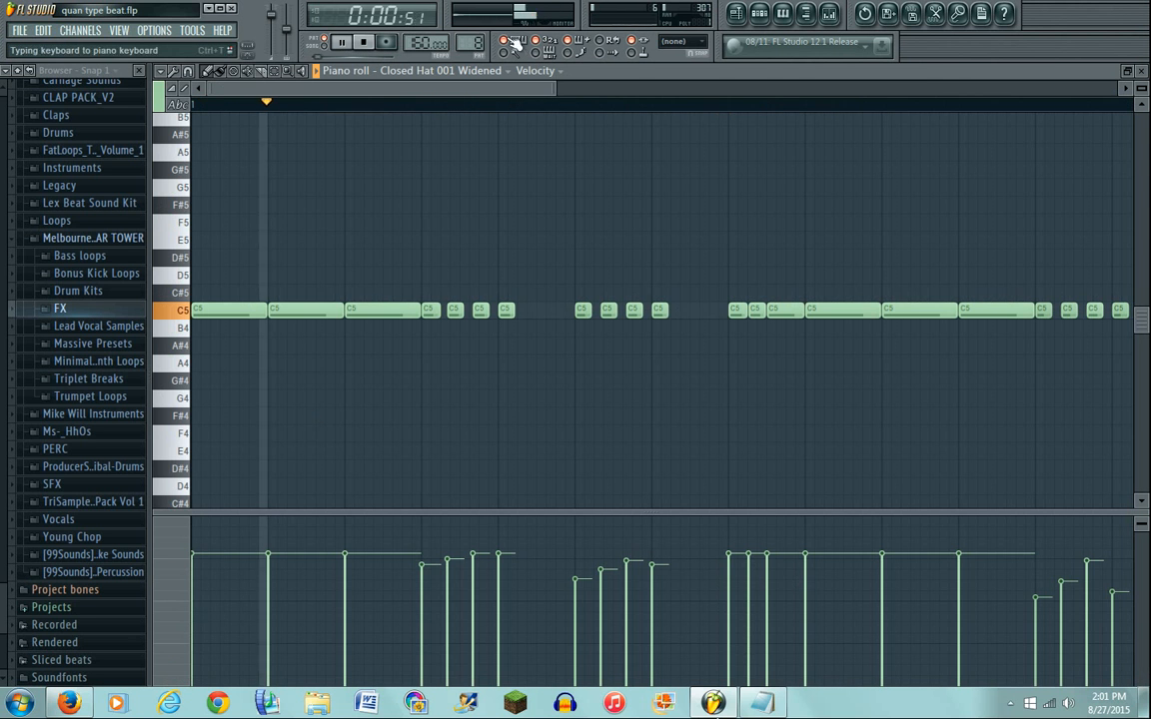
left_click_drag(556, 88, 865, 170)
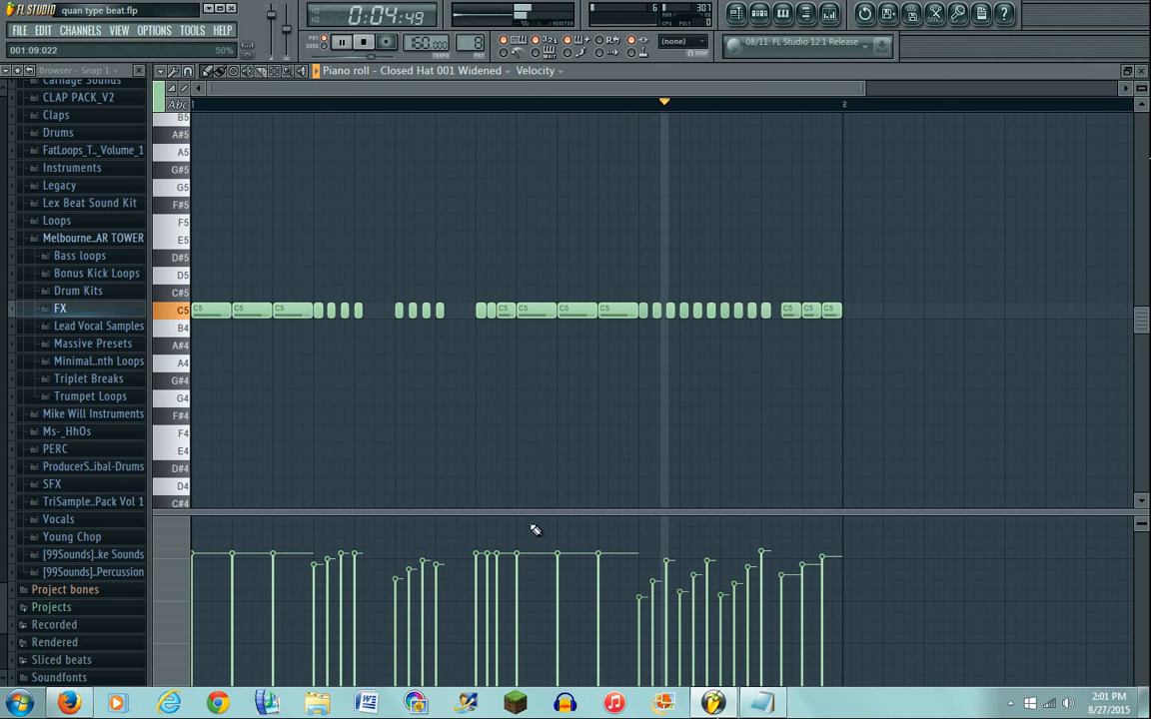
left_click(529, 70)
left_click(528, 97)
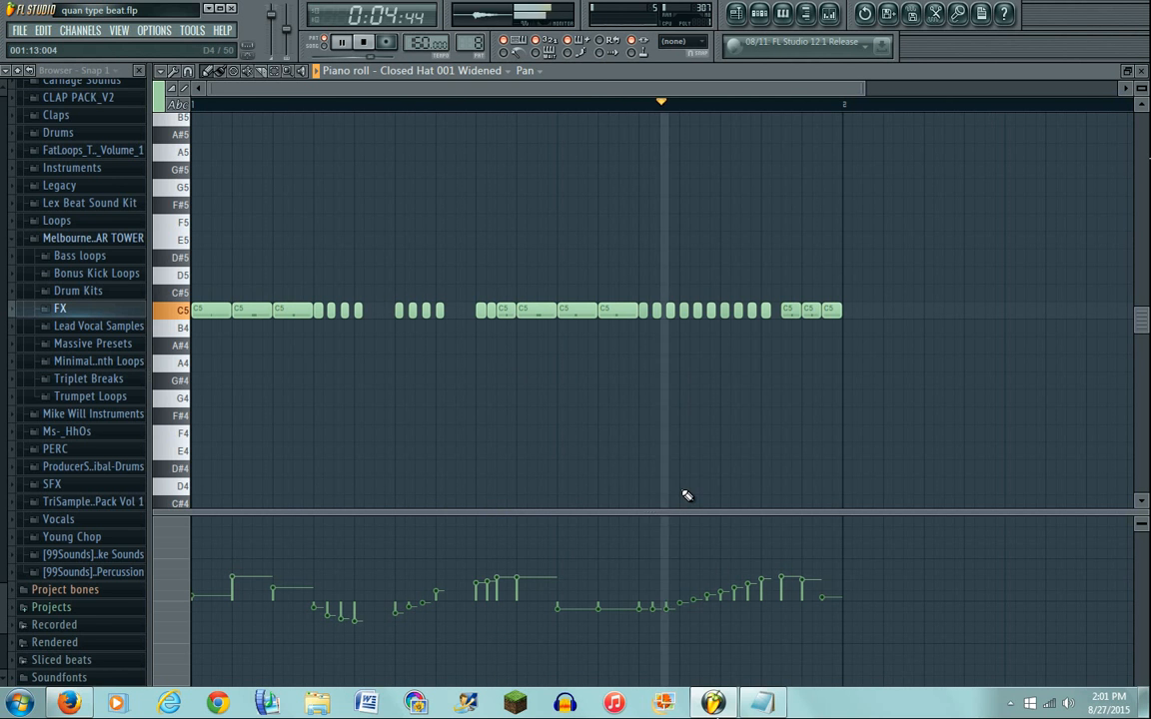
Step: Show the playlist arrangement, stop playback, and display Pattern 9 in the channel list
left_click(741, 15)
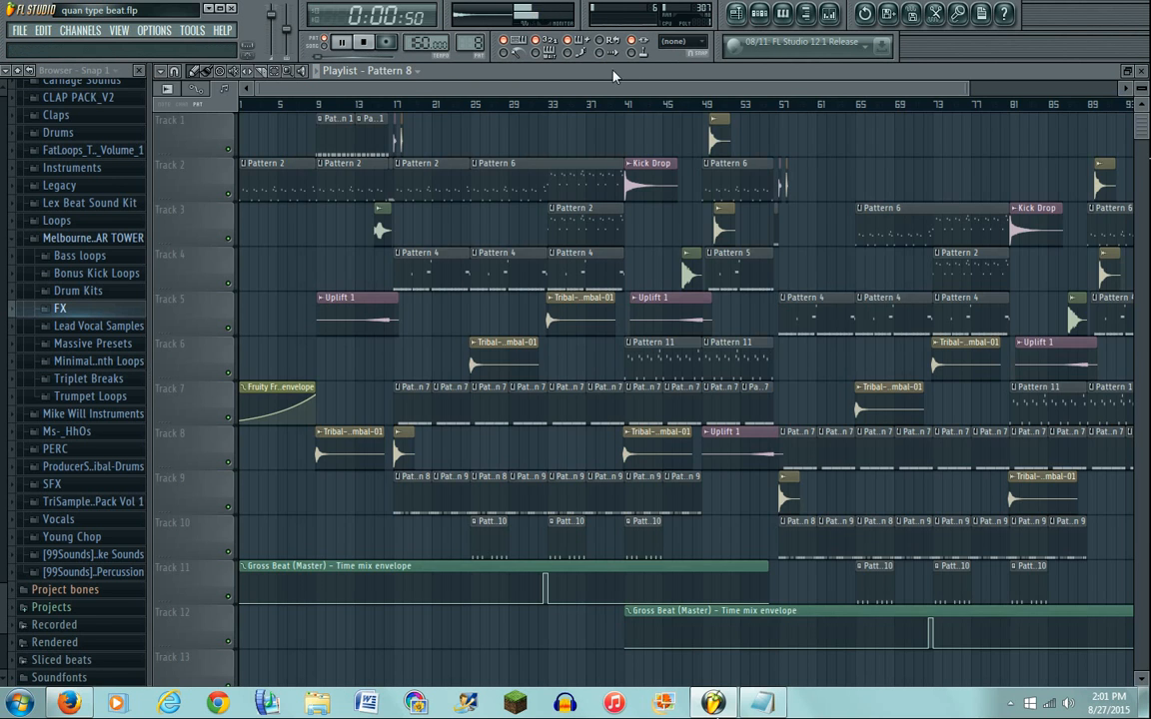
left_click(368, 45)
key("F6")
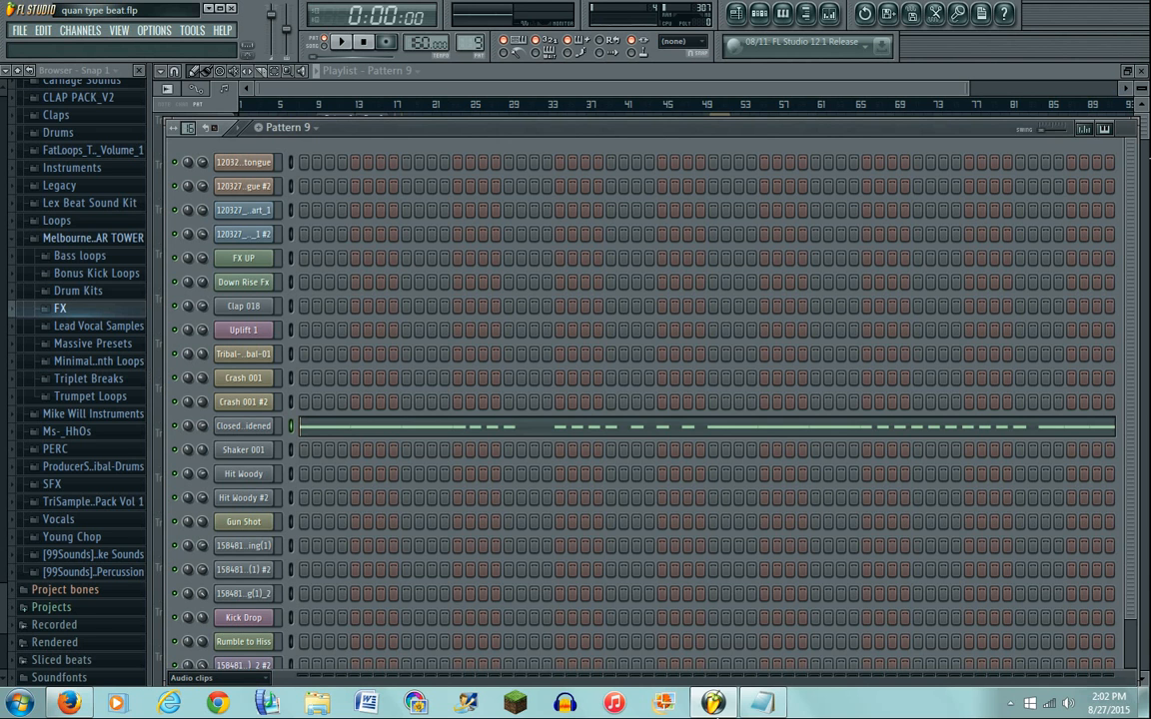
Step: Switch to Pattern 10, play it, show the Shaker 001 channel settings, and stop playback
key("KP_Add")
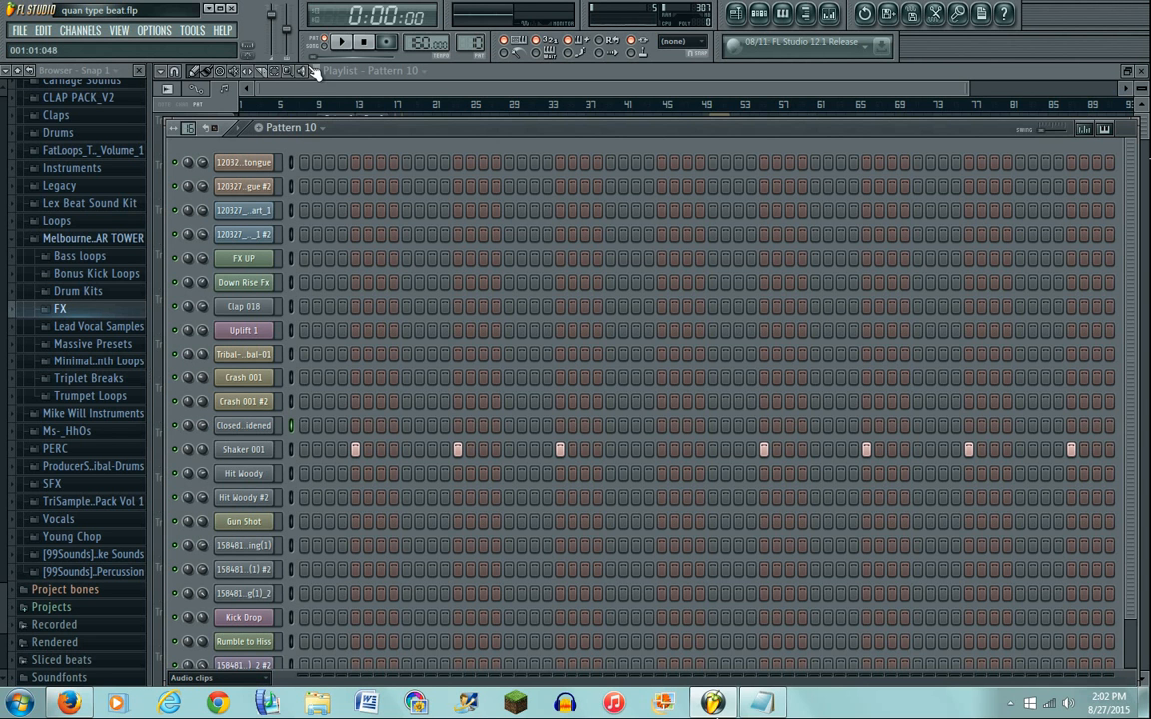
left_click(345, 44)
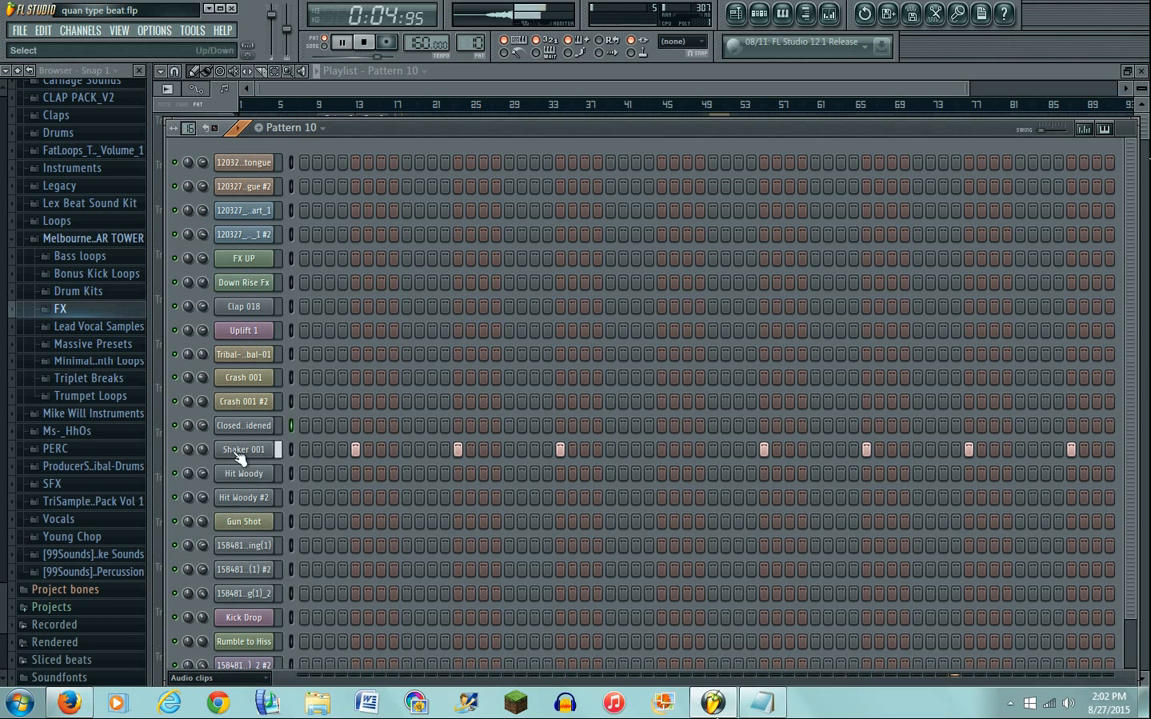
left_click(243, 449)
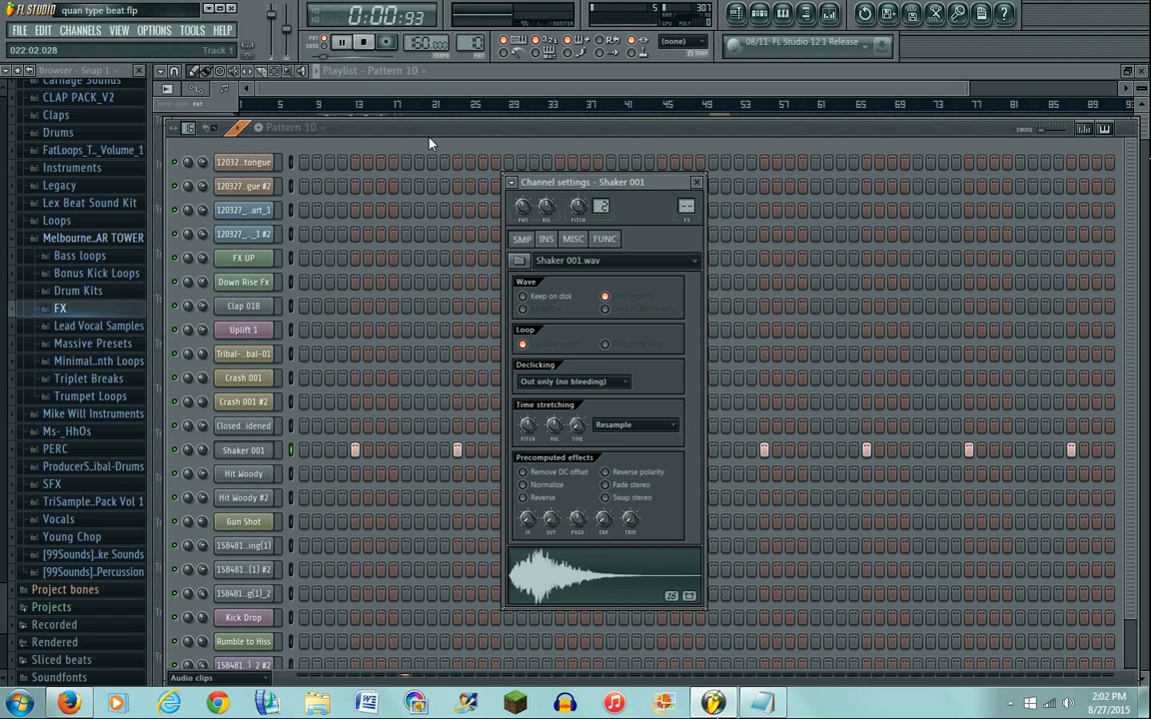
left_click(430, 139)
left_click(365, 42)
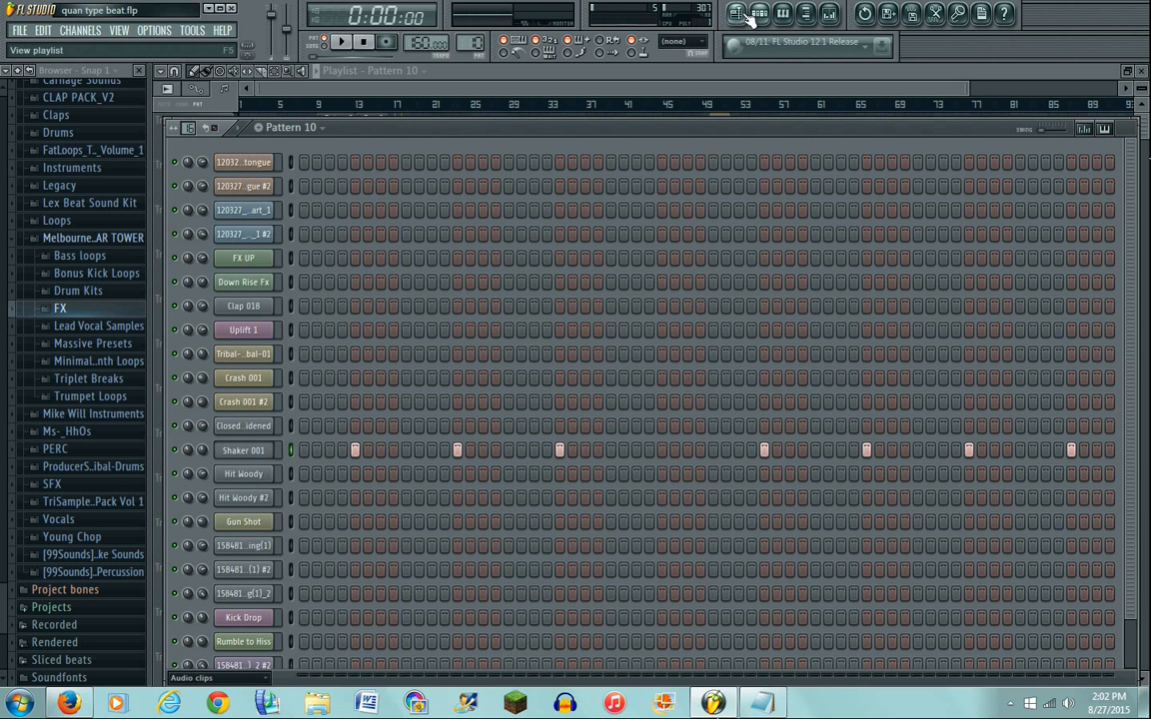
Step: Open the playlist, select the first Pattern 2 clip on Track 2, and set the playback position to bar 1
left_click(746, 14)
mouse_move(967, 90)
left_mouse_down()
mouse_move(1001, 91)
mouse_move(539, 114)
left_mouse_up()
left_click(363, 181)
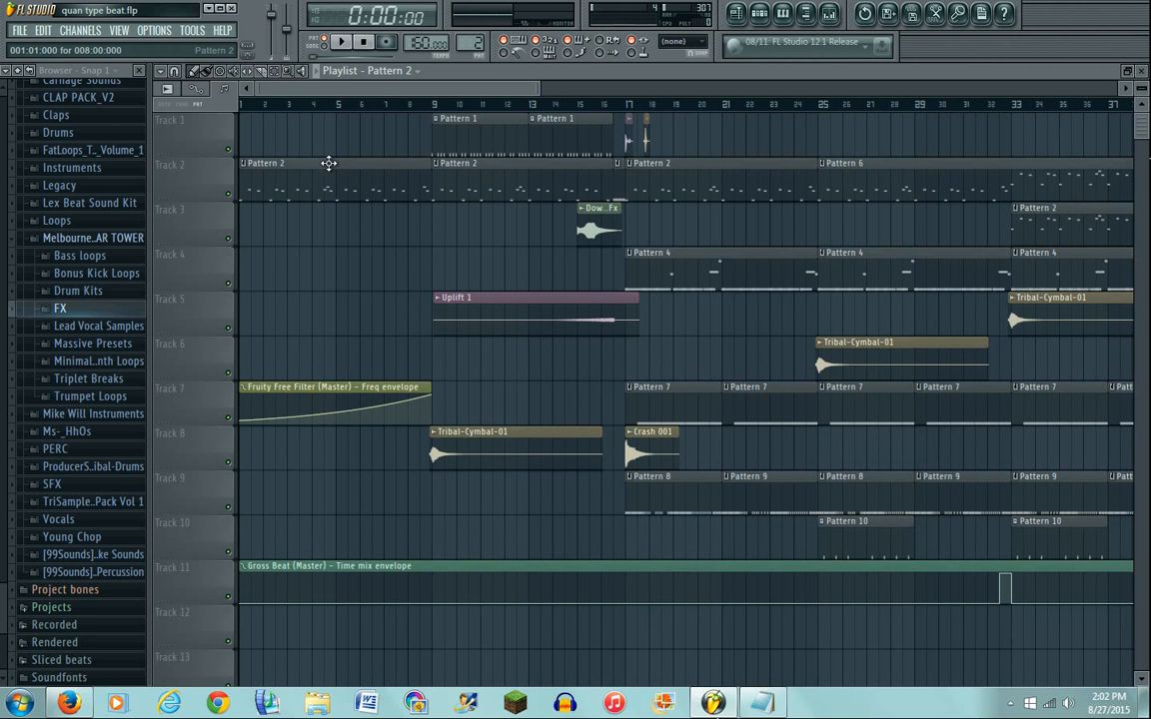
left_click_drag(252, 104, 224, 105)
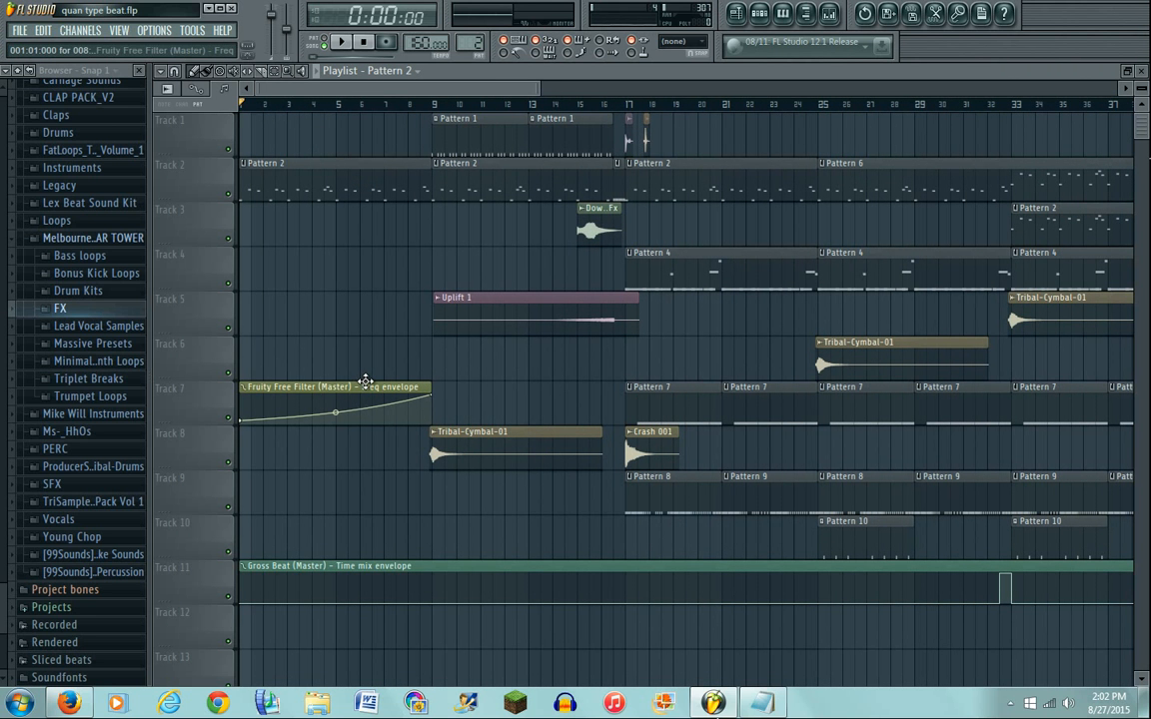
Step: Open the Master track's Fruity Free Filter from the mixer, show the Freq knob's automation options, and return to the playlist
key("F9")
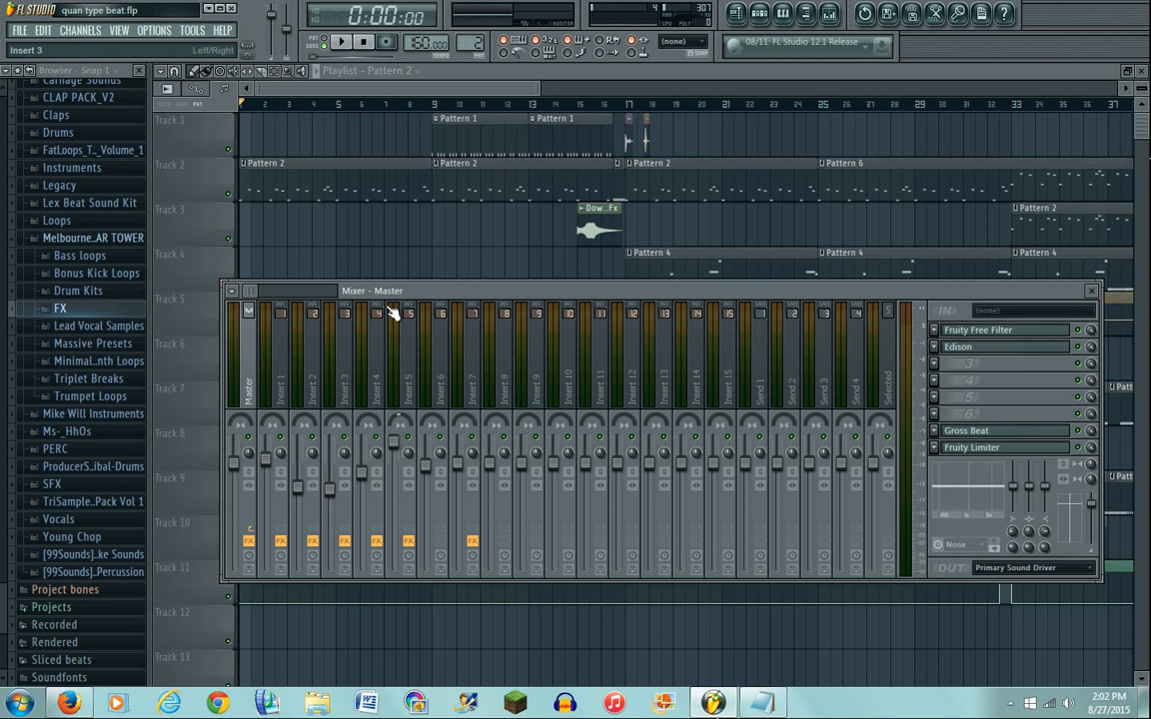
left_click_drag(440, 295, 447, 437)
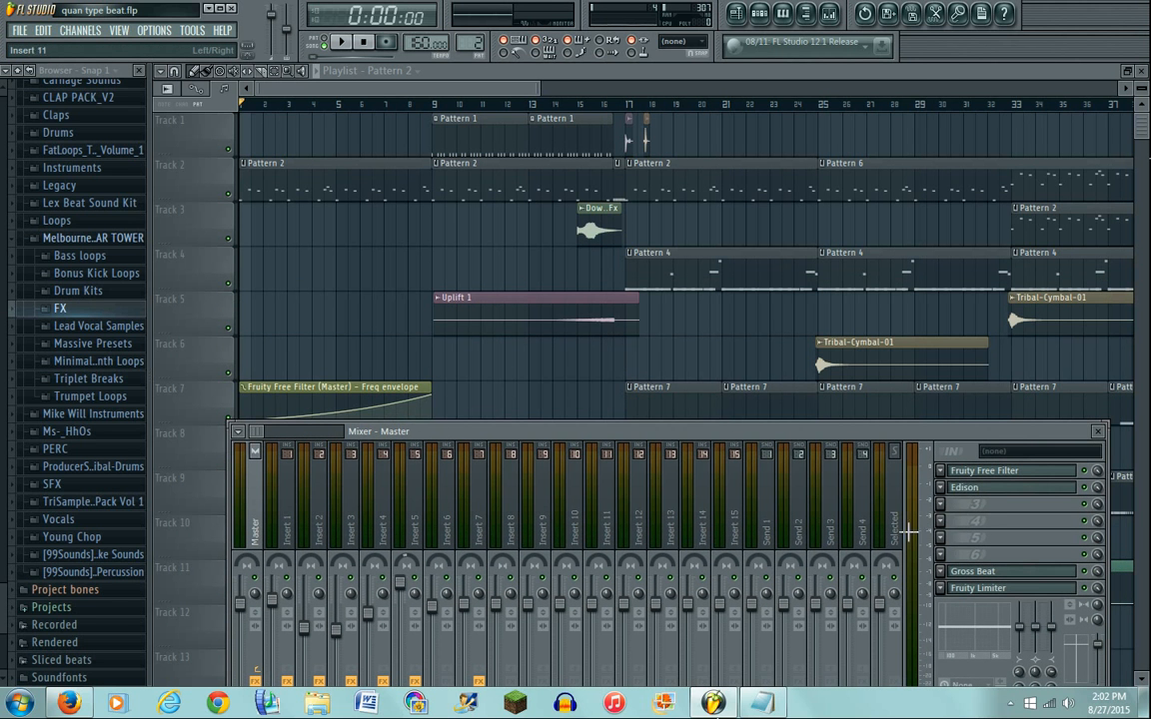
left_click(959, 476)
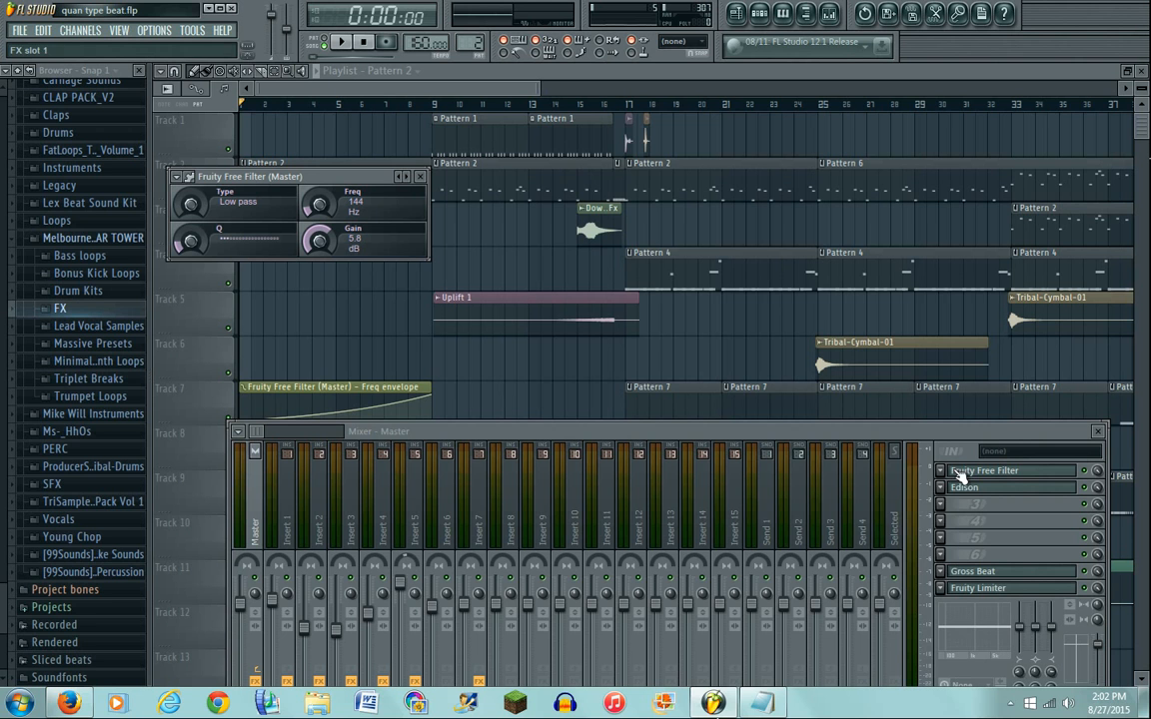
right_click(320, 205)
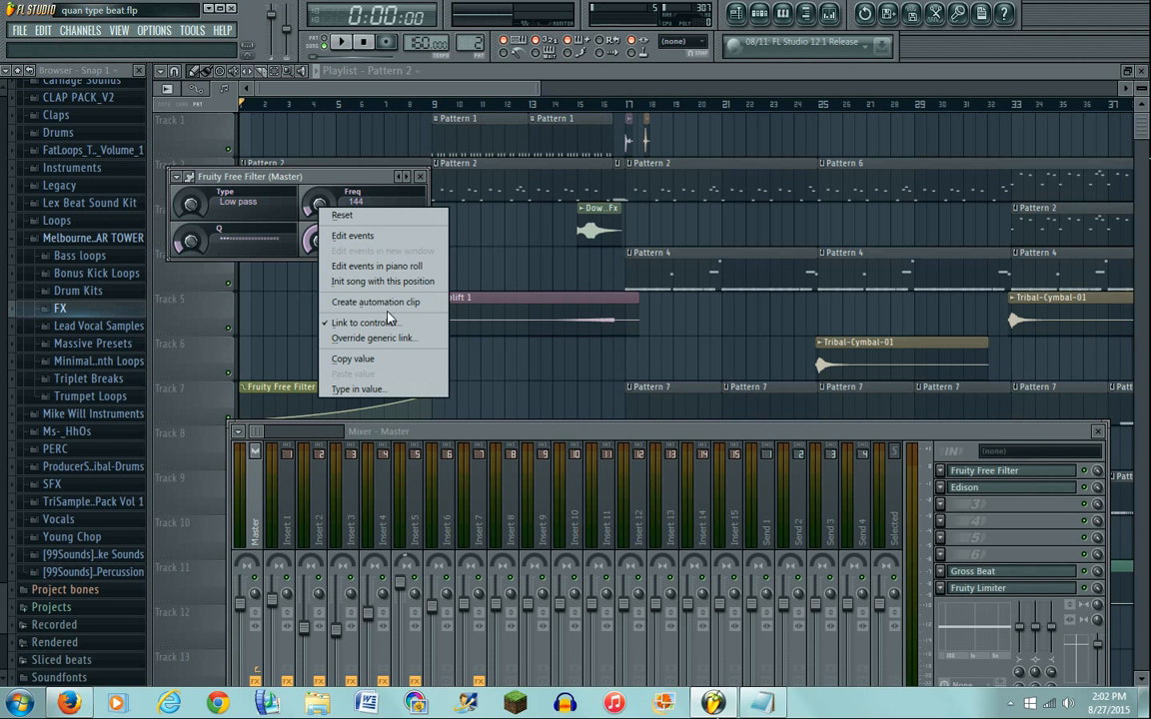
left_click(423, 77)
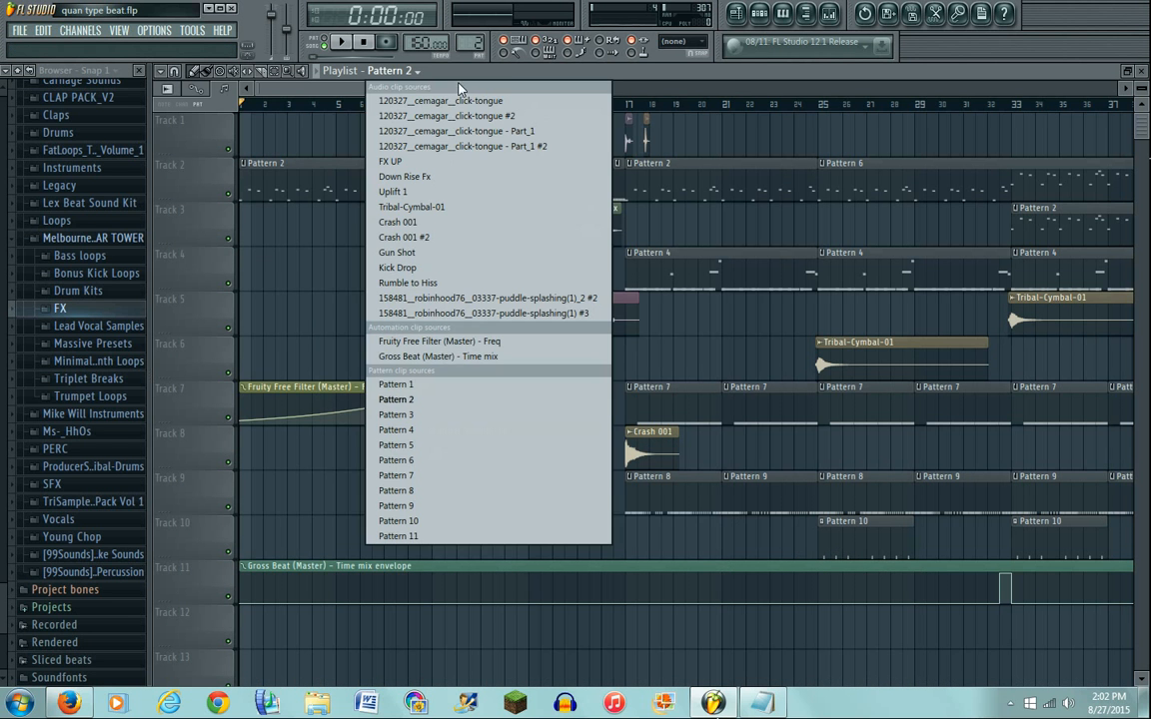
Step: Play the intro from bar 1 to demonstrate the Fruity Free Filter frequency envelope on Track 7, and stop playback
left_click(339, 90)
left_click_drag(482, 92, 340, 90)
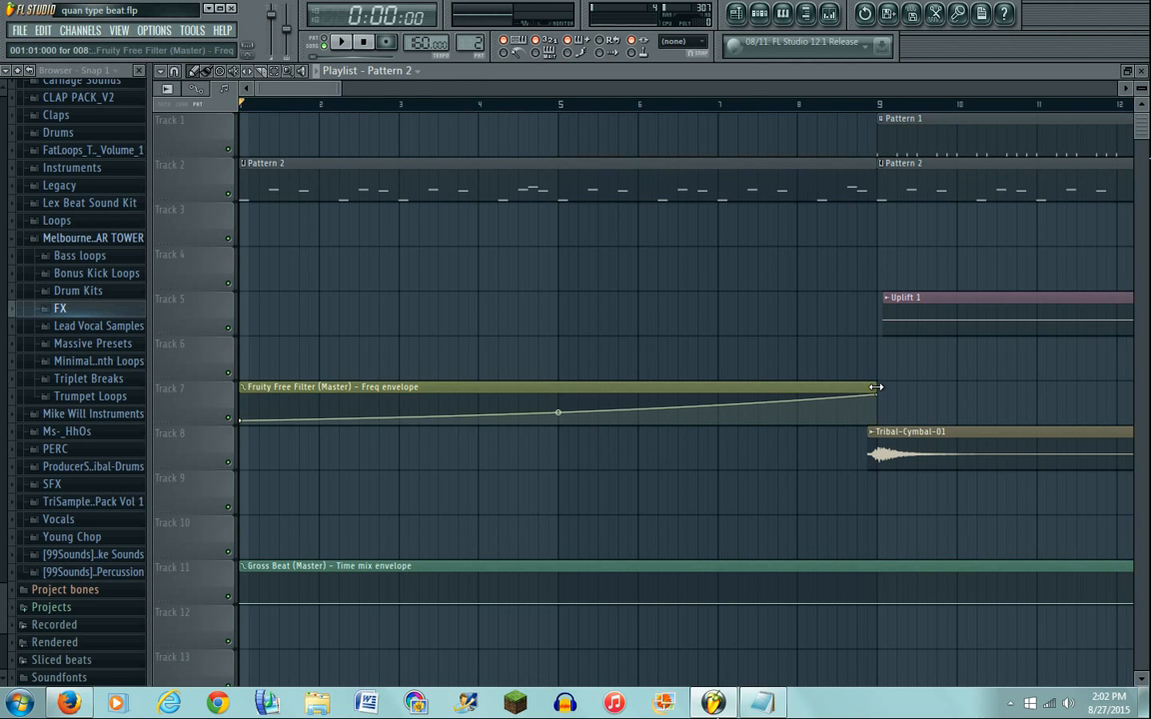
left_click(343, 43)
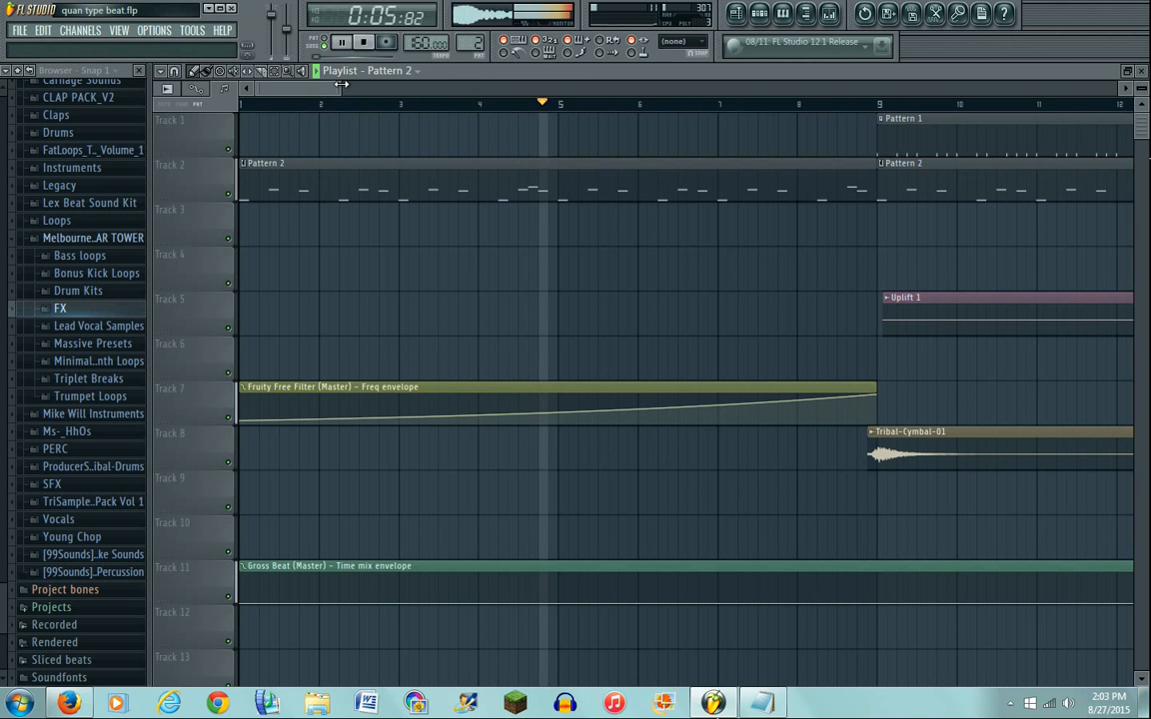
left_click_drag(340, 88, 493, 97)
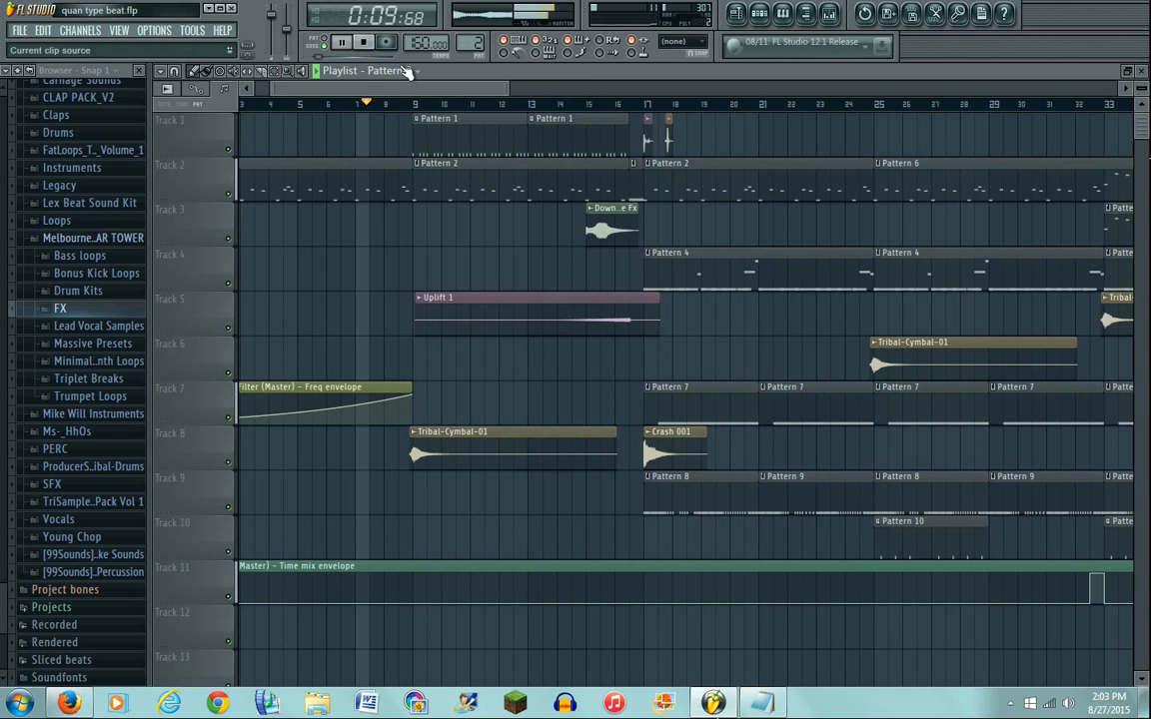
left_click(366, 43)
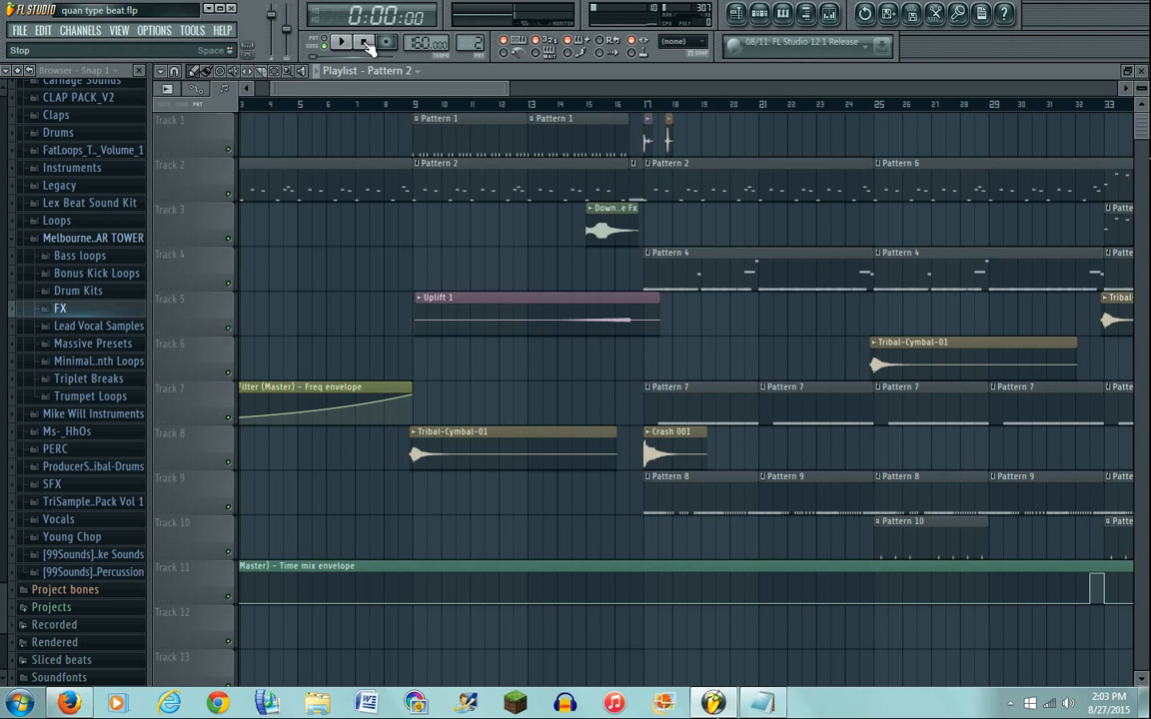
Step: Examine the clips leading into bar 17, audition the puddle-splashing clip on Track 1, and set the playback position to bar 17
left_click_drag(508, 81, 393, 79)
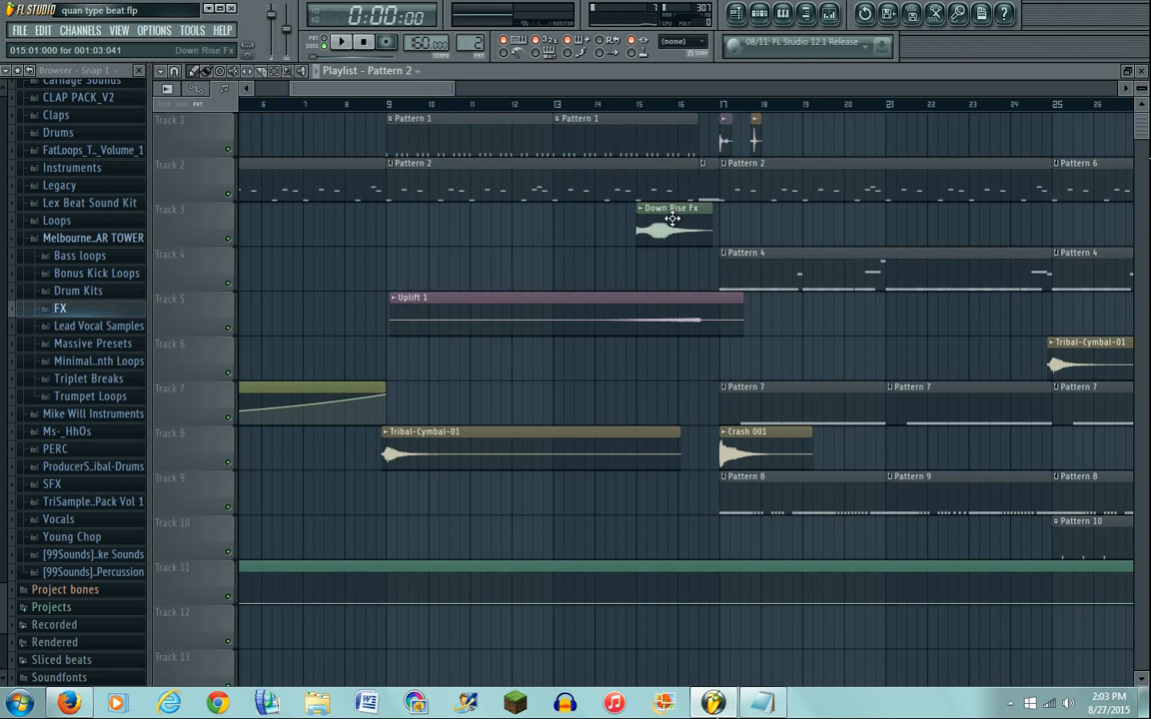
left_click_drag(455, 92, 418, 88)
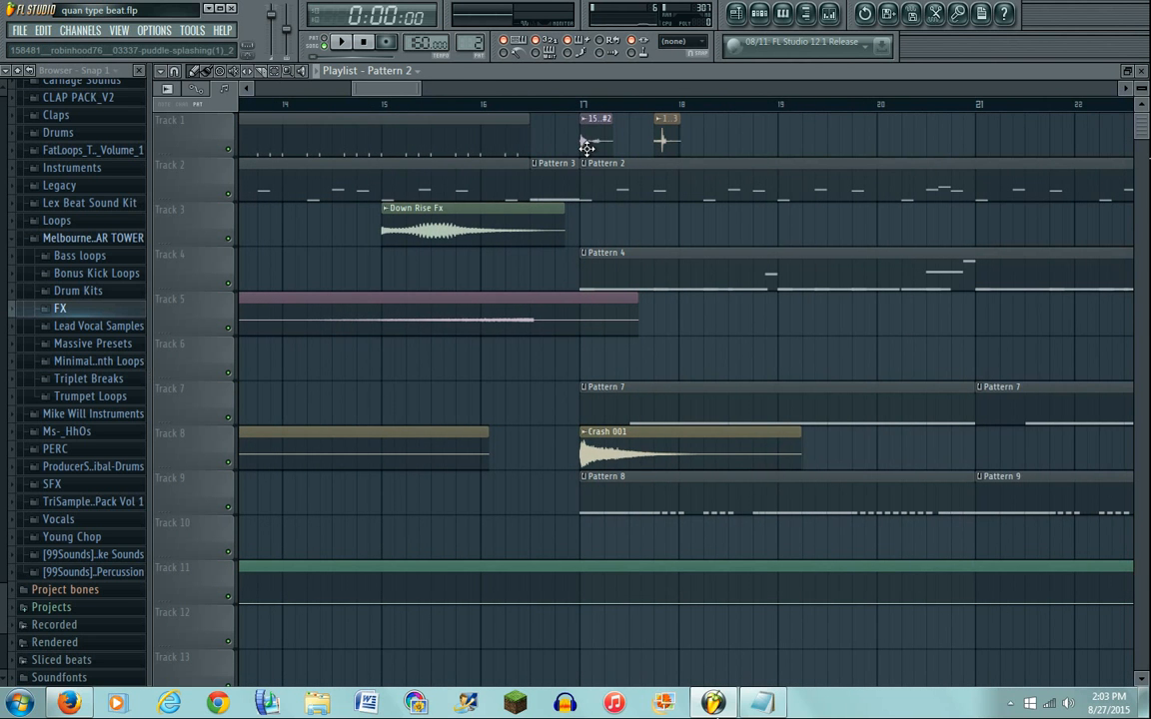
left_click(586, 147)
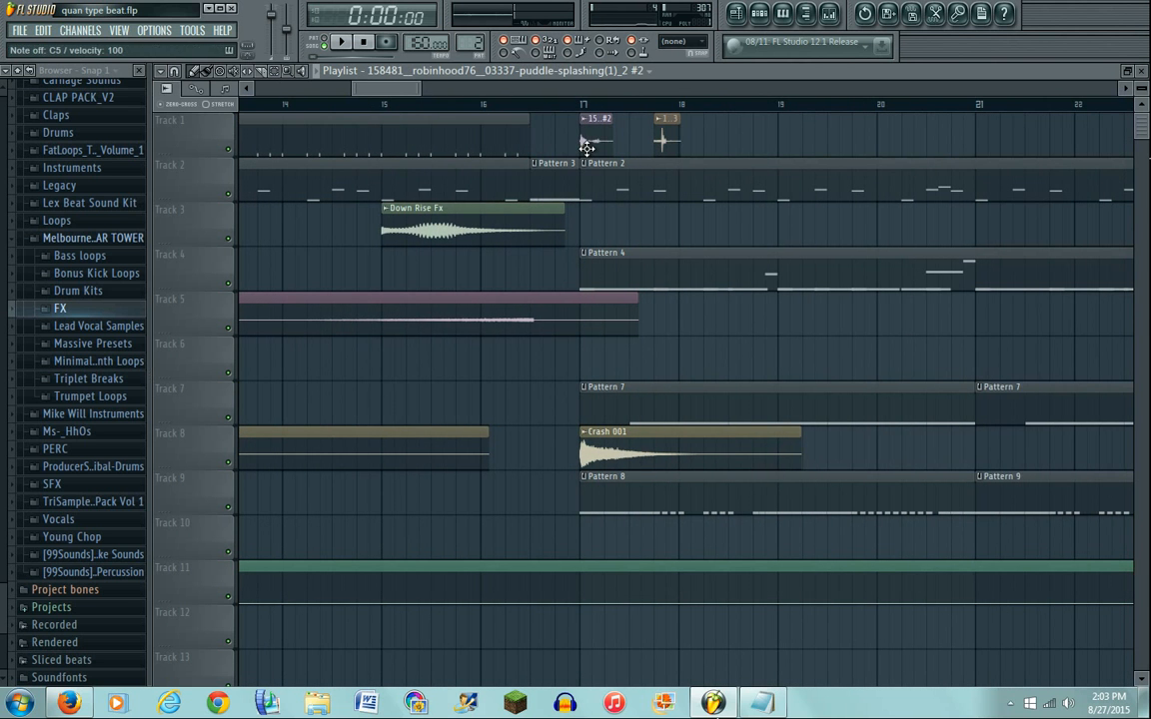
left_click(585, 104)
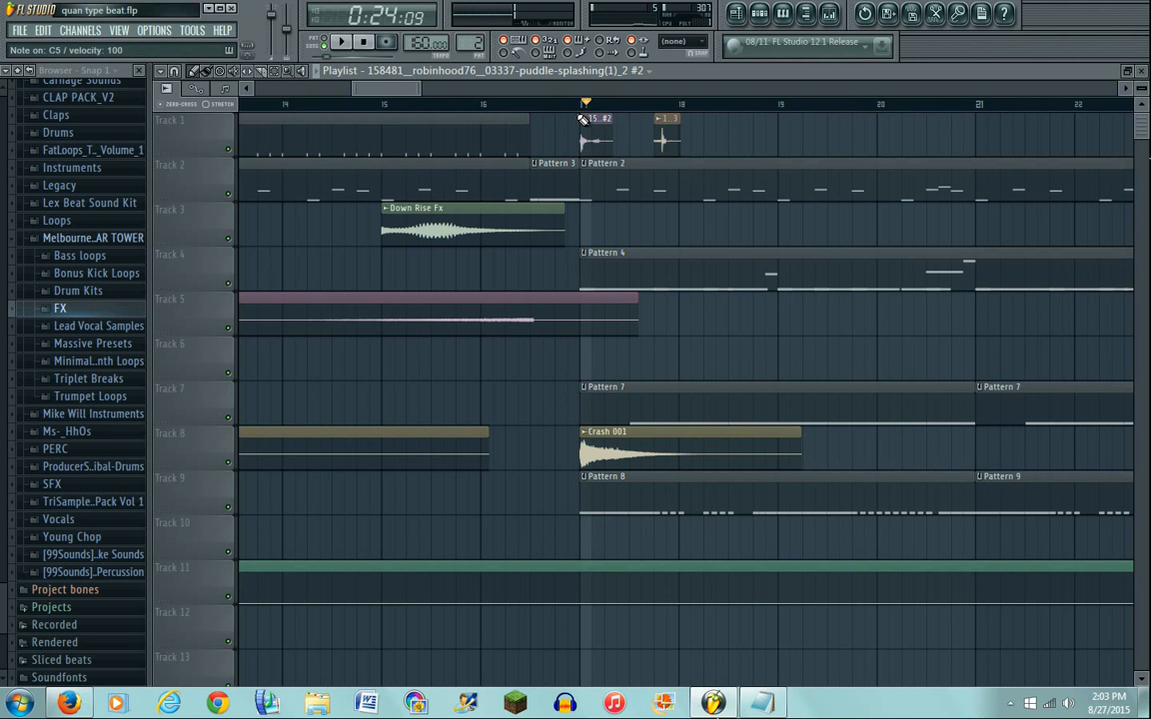
Step: Look through the rest of the arrangement and select the Gross Beat Time mix envelope clip on Track 11
left_click_drag(421, 88, 983, 106)
scroll(829, 258, "down", 2)
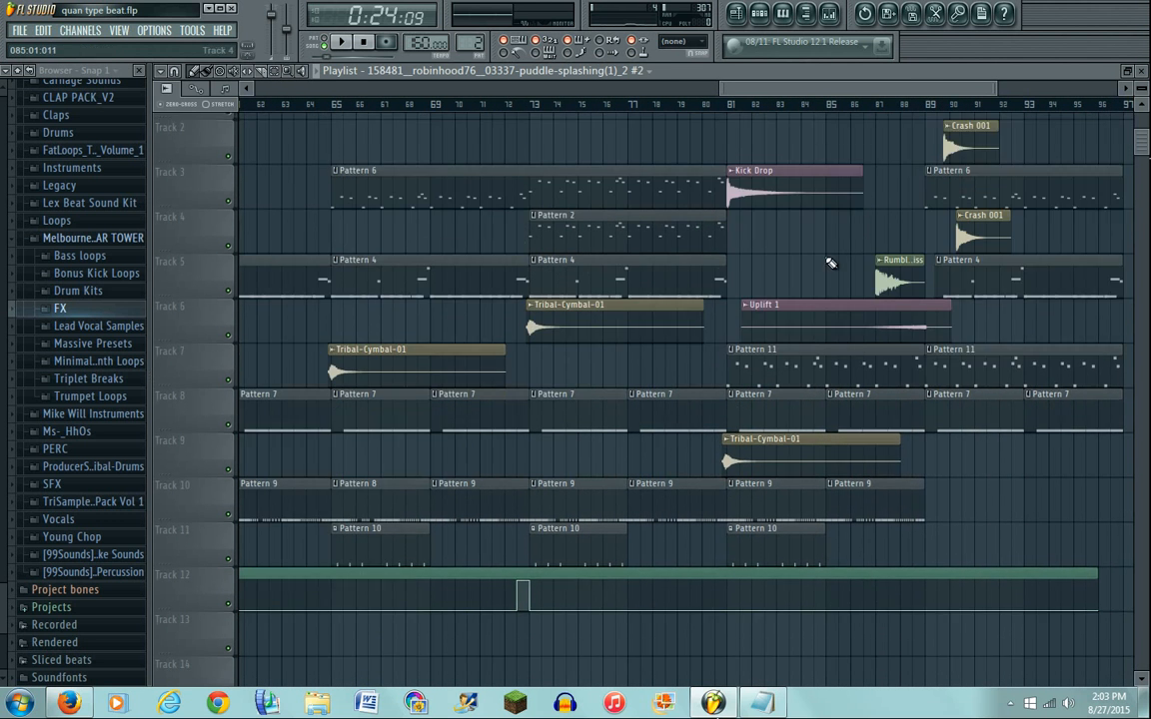
left_click_drag(789, 91, 400, 82)
left_click(761, 489)
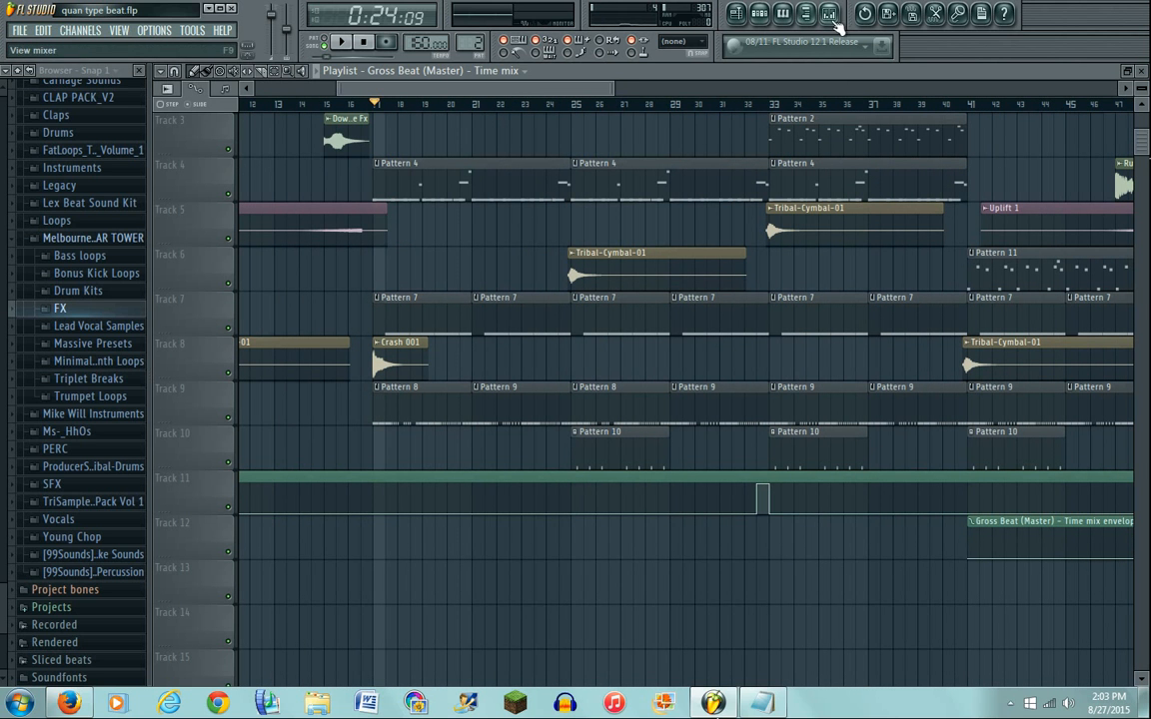
Step: Open Gross Beat on the mixer's Master track, show its Basic 8 time preset, and return to the playlist
left_click(759, 13)
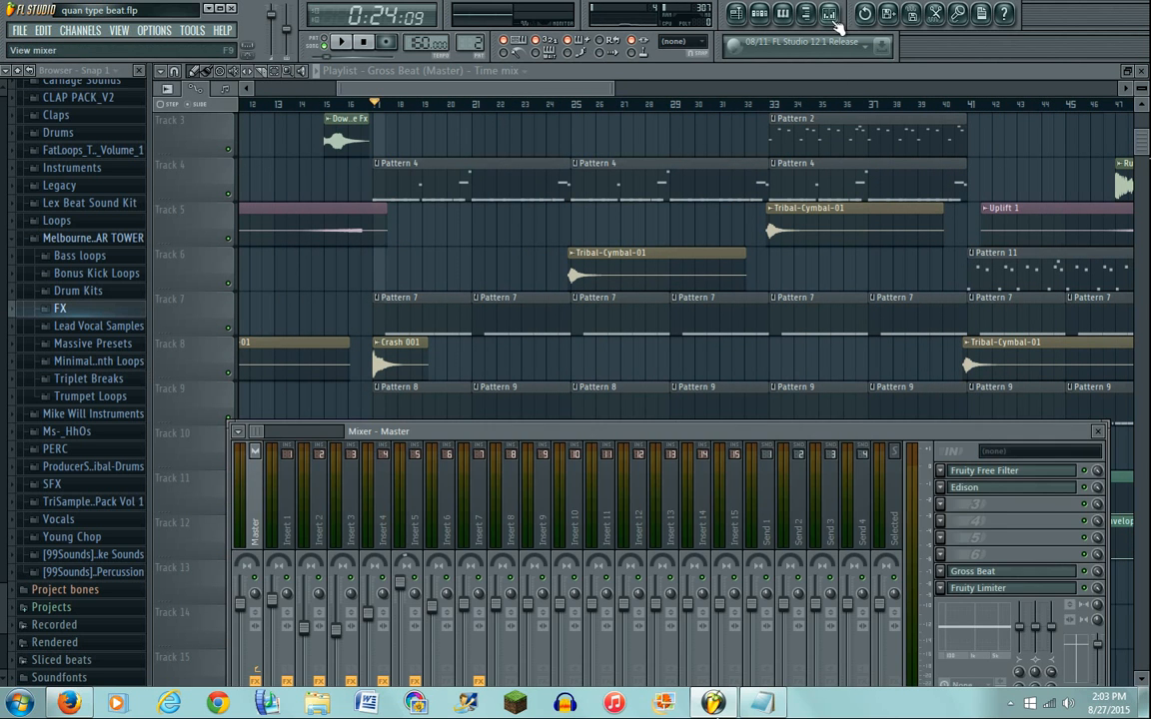
left_click(999, 570)
left_click_drag(671, 277, 653, 203)
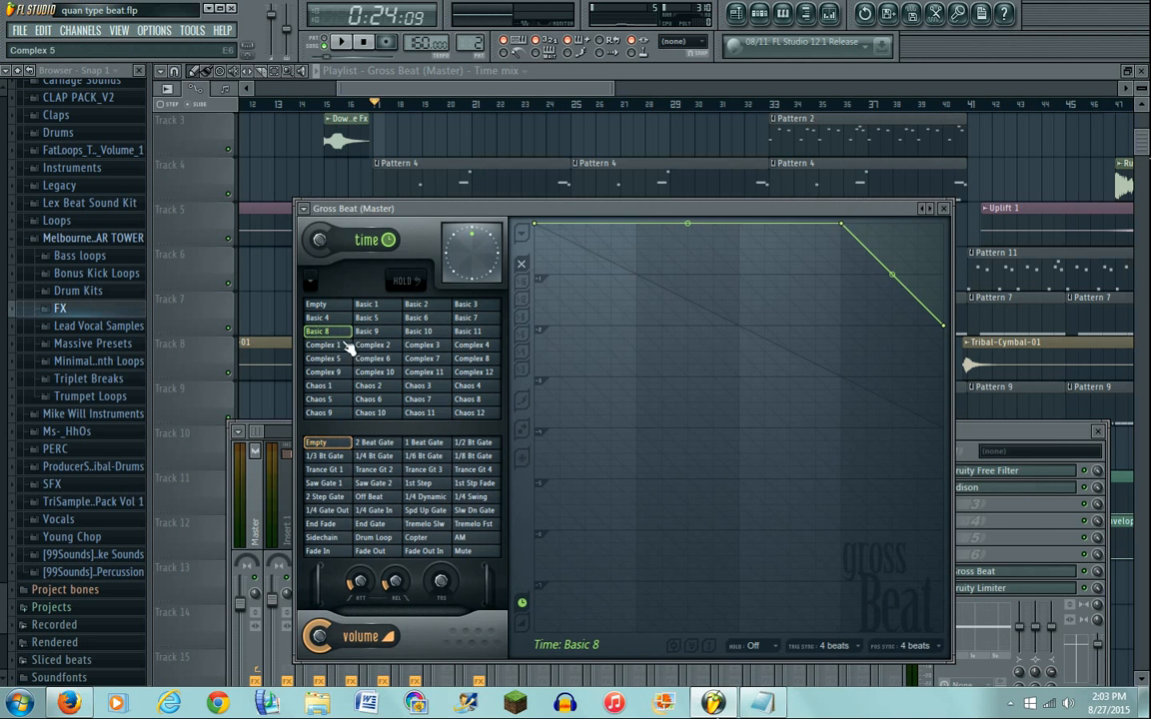
left_click(1003, 436)
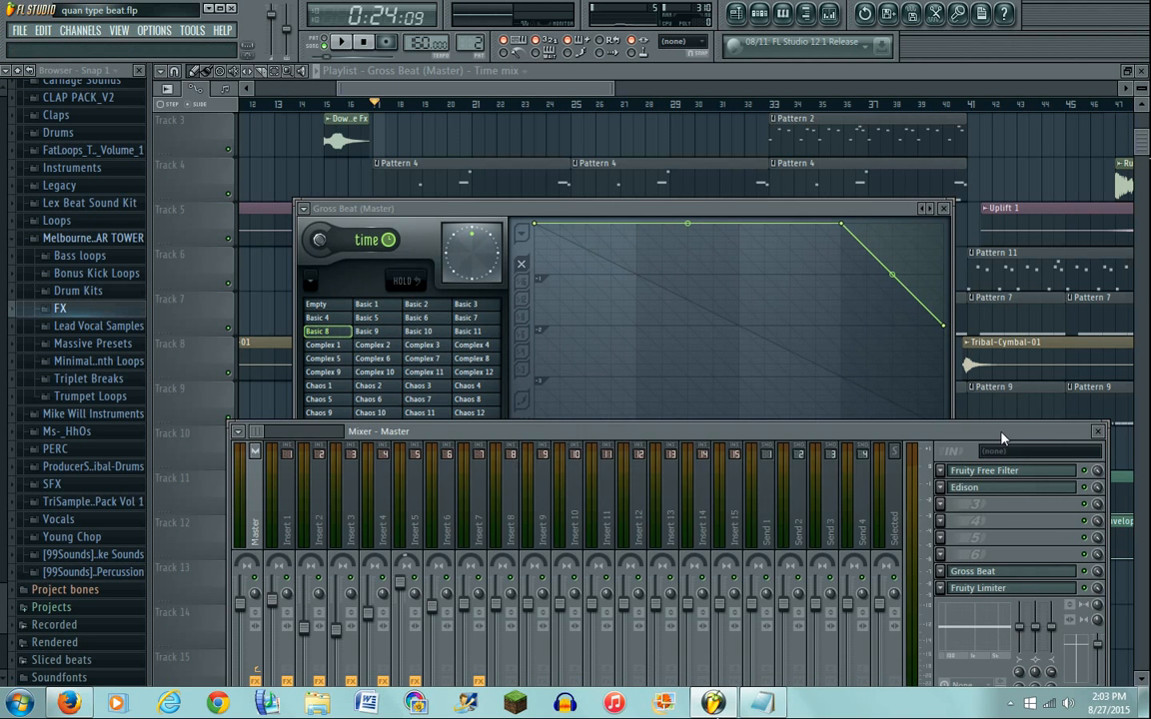
left_click(608, 91)
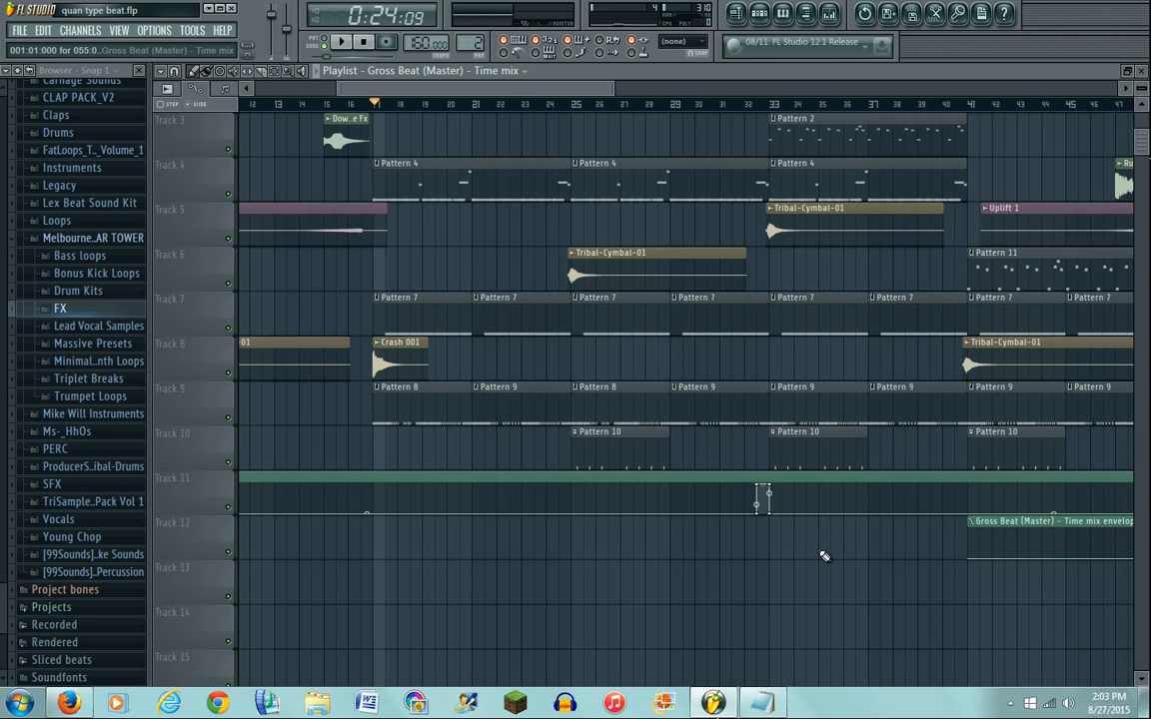
Step: Show the second Gross Beat Time mix envelope on Track 12 and fit the whole arrangement in view
left_click_drag(520, 89, 632, 92)
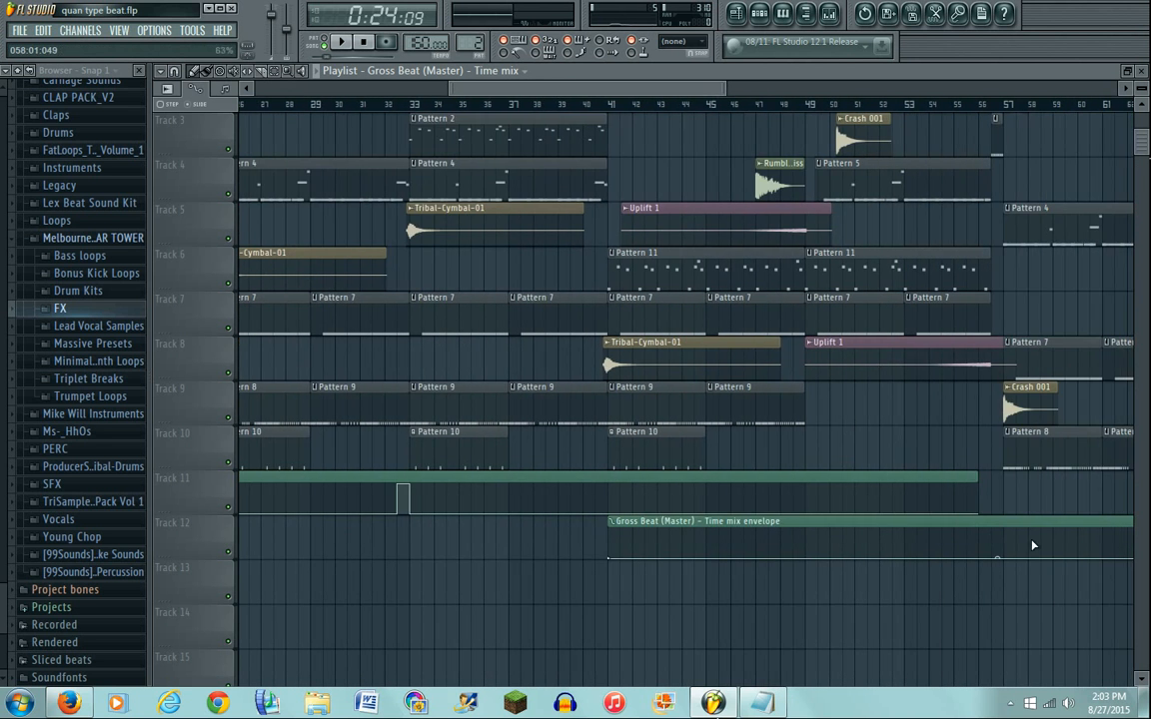
left_click_drag(556, 90, 361, 94)
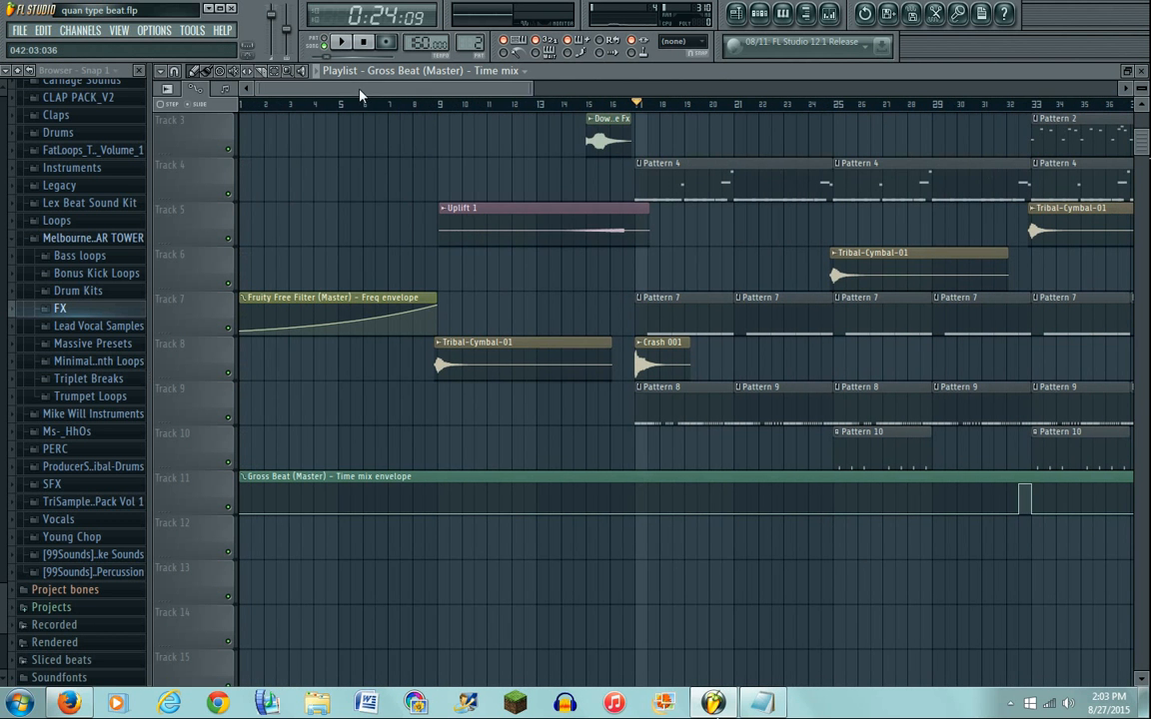
mouse_move(1141, 89)
left_mouse_down()
mouse_move(1138, 142)
mouse_move(1074, 133)
mouse_move(1092, 138)
left_mouse_up()
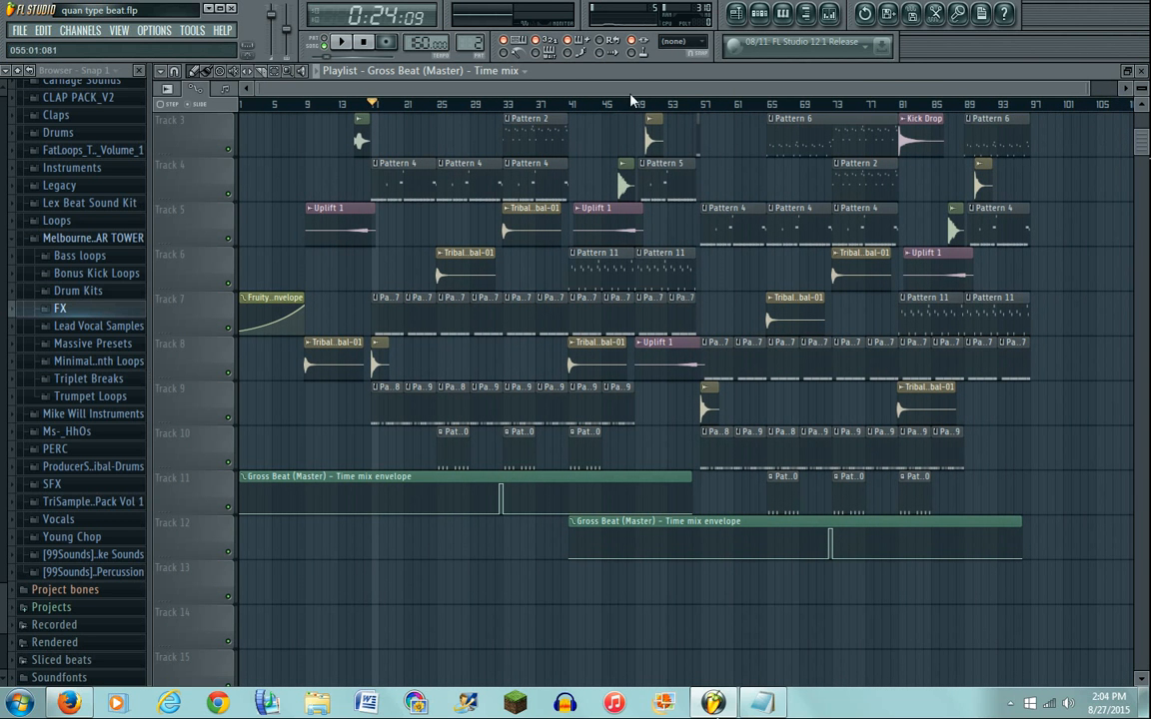
Step: Play the full song from the start and follow the playback through the closing section, bars 69 to 97
left_click(366, 42)
left_click(344, 42)
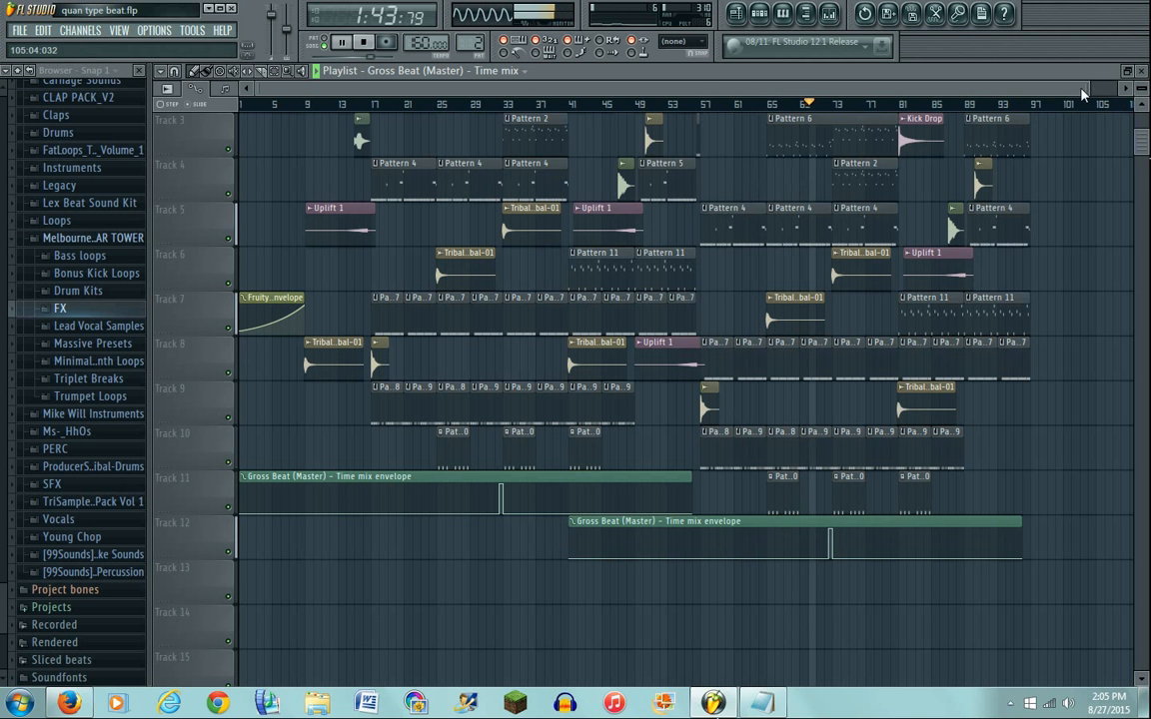
left_click_drag(1092, 91, 1017, 94)
left_click_drag(642, 92, 806, 93)
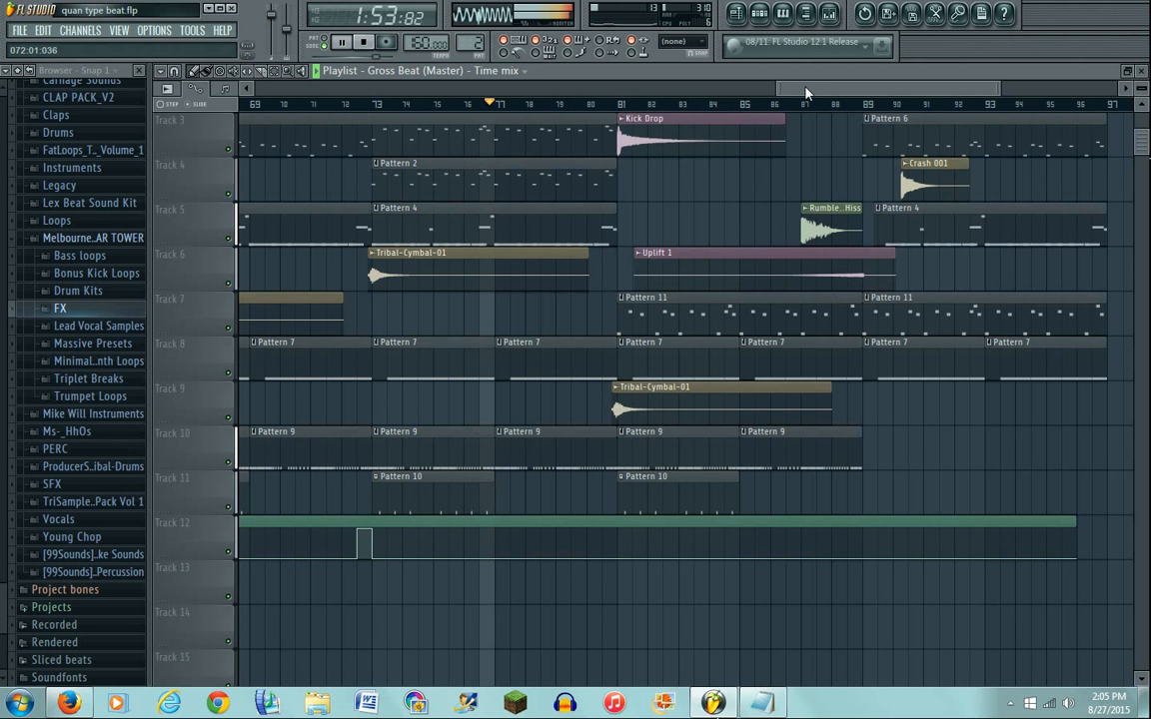